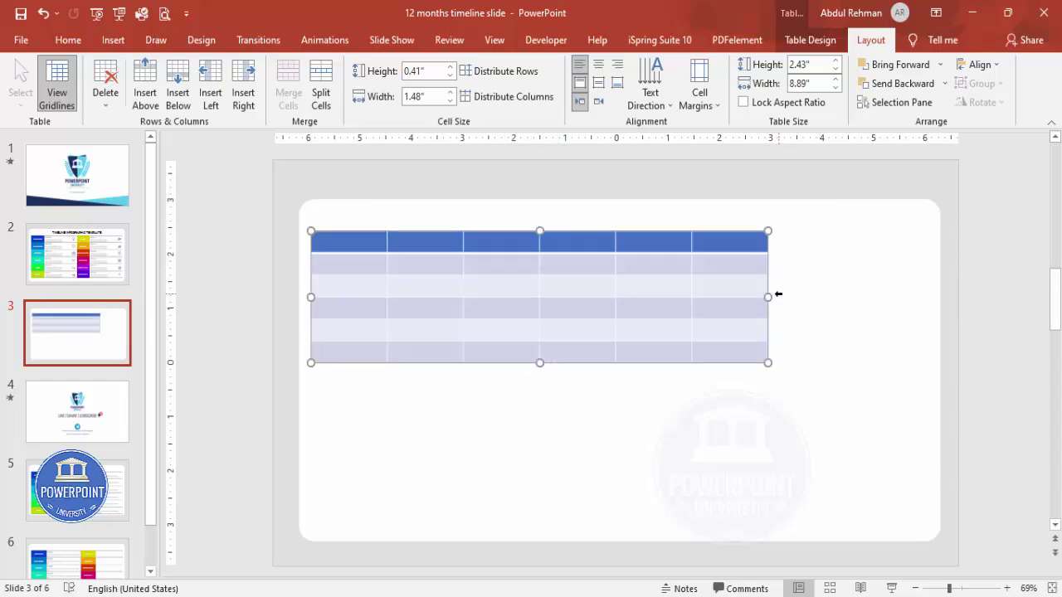
Enlarge the table to about 12.1" wide and 5.2" high, and turn off its banded rows and header row styling
left_click_drag(770, 297, 930, 297)
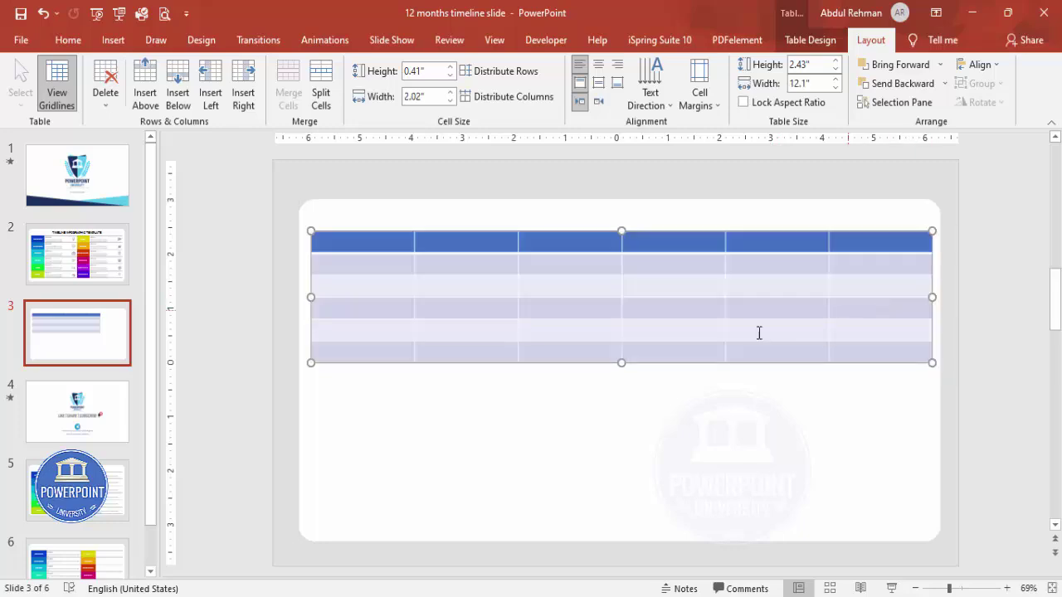
left_click_drag(622, 365, 614, 512)
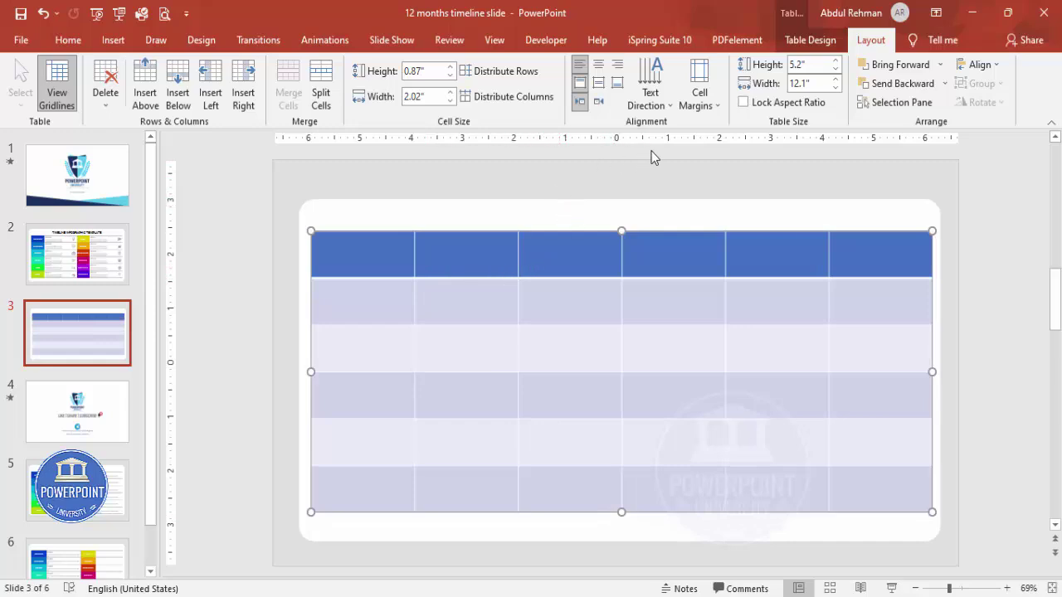
left_click(824, 45)
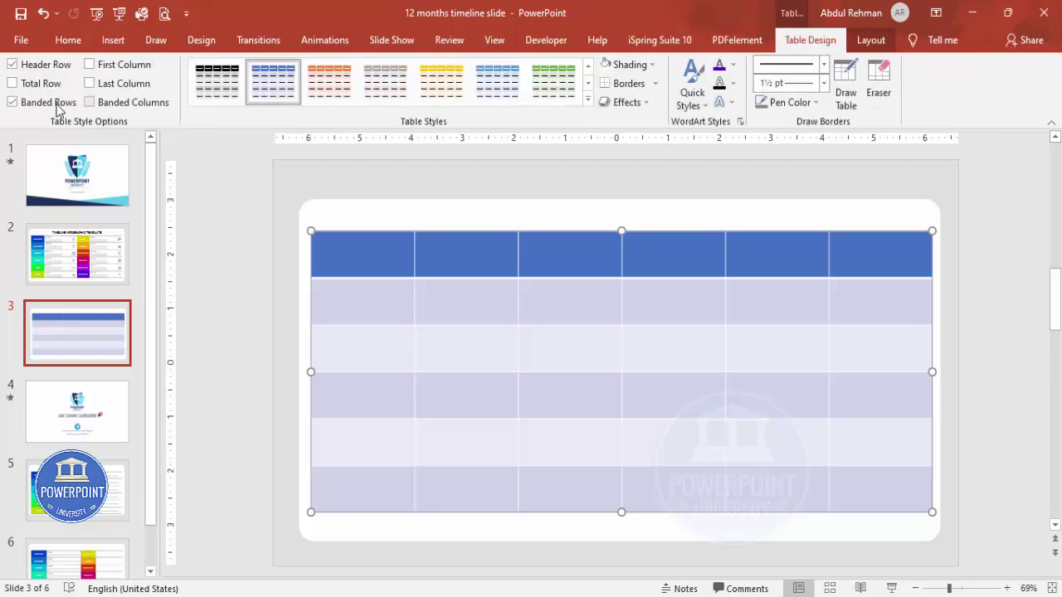
left_click(12, 102)
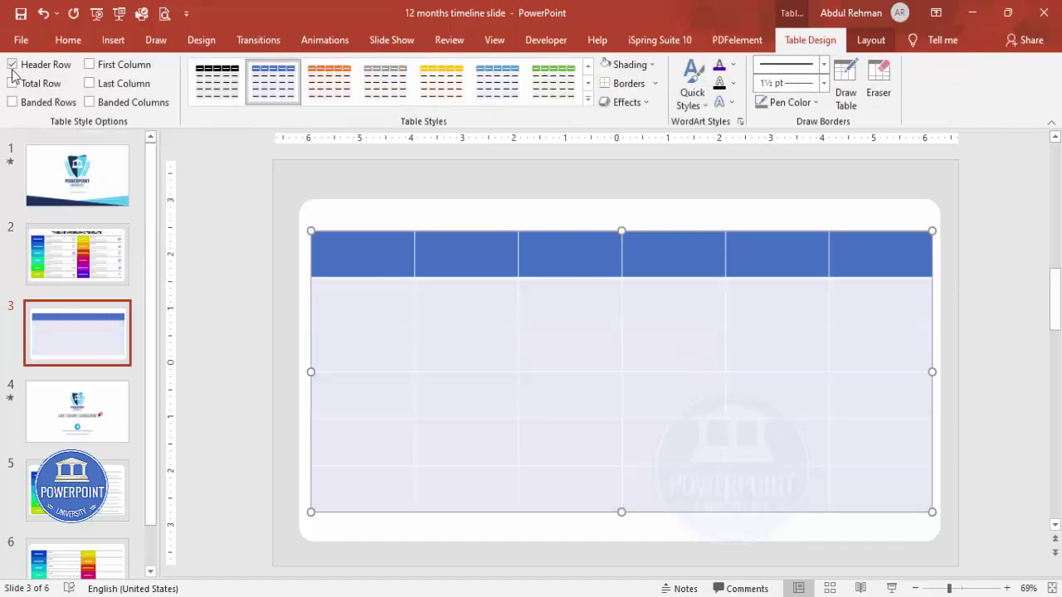
left_click(12, 65)
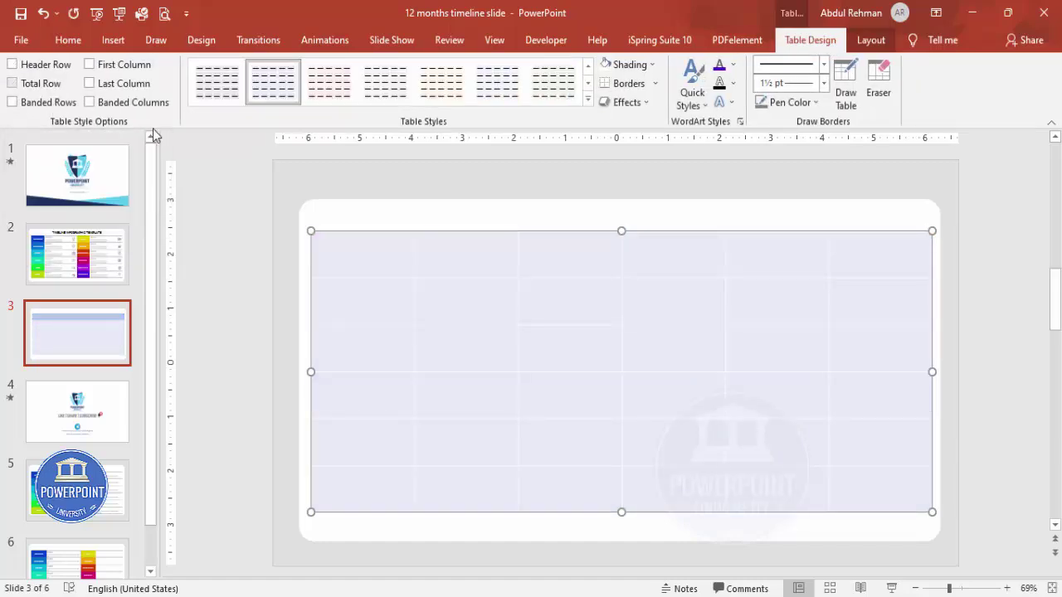
Remove the shading from all cells of the table so they have no fill
left_click_drag(357, 245, 909, 482)
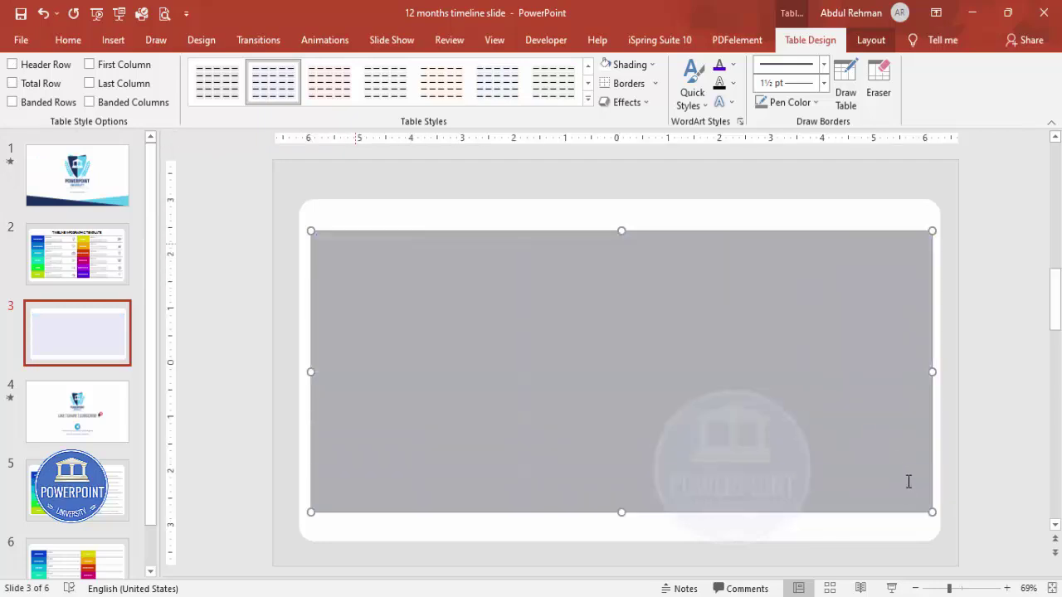
left_click(628, 70)
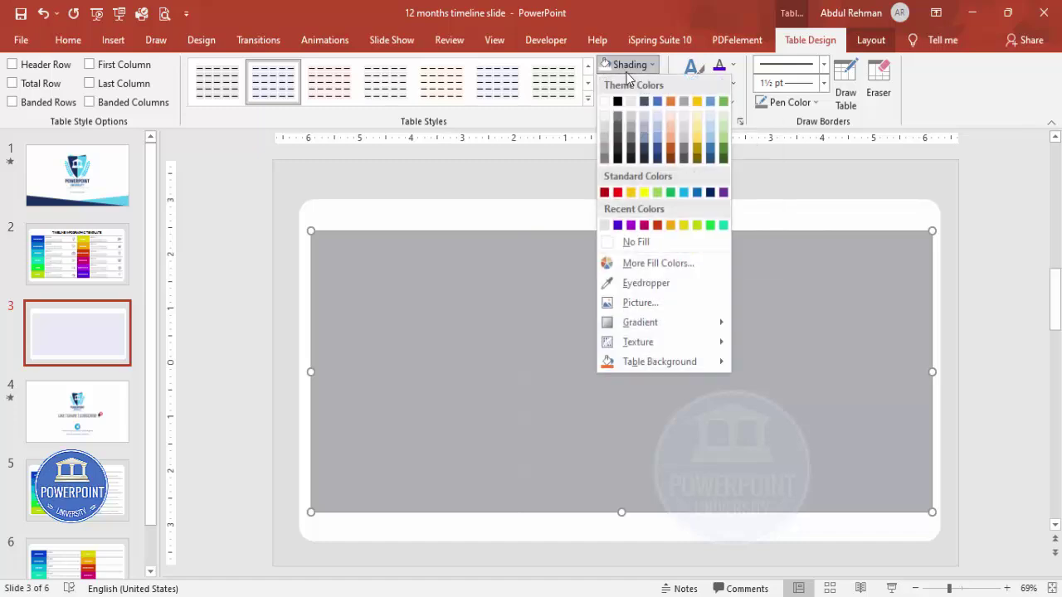
left_click(607, 248)
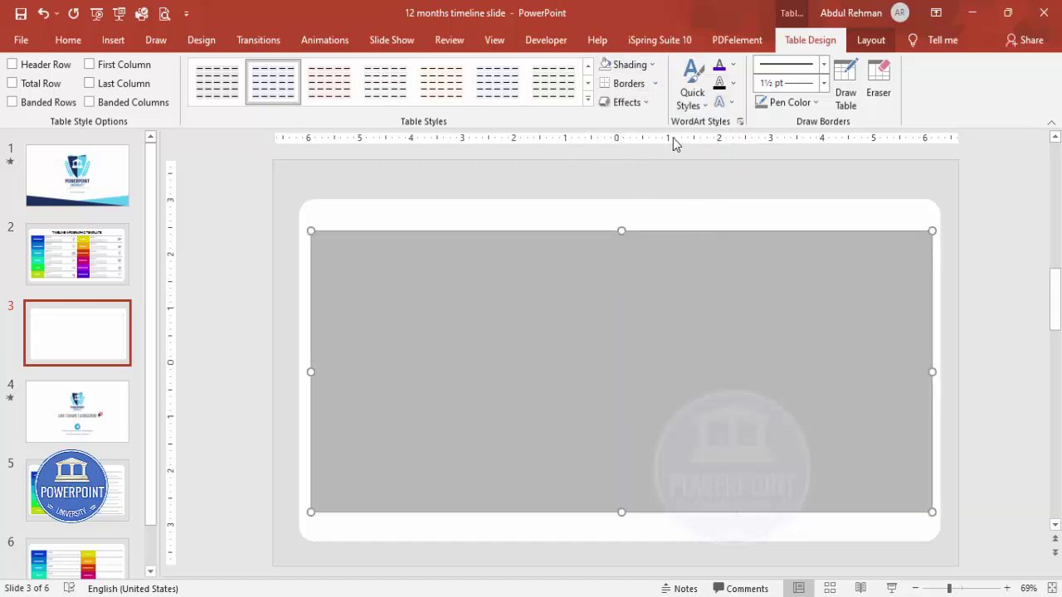
Apply inside horizontal, top and bottom borders to the whole table
left_click(824, 84)
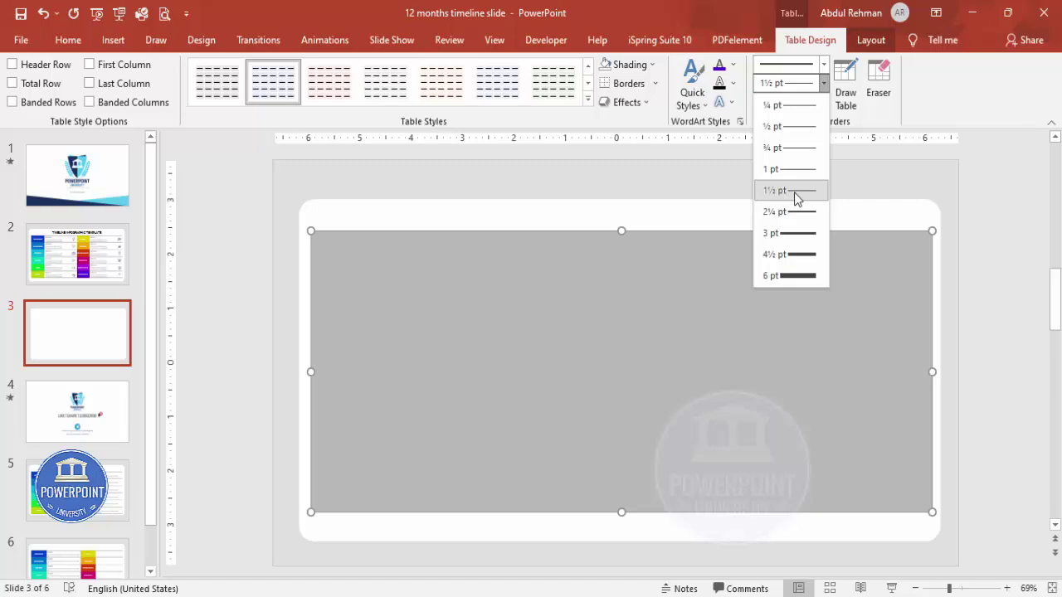
left_click(850, 176)
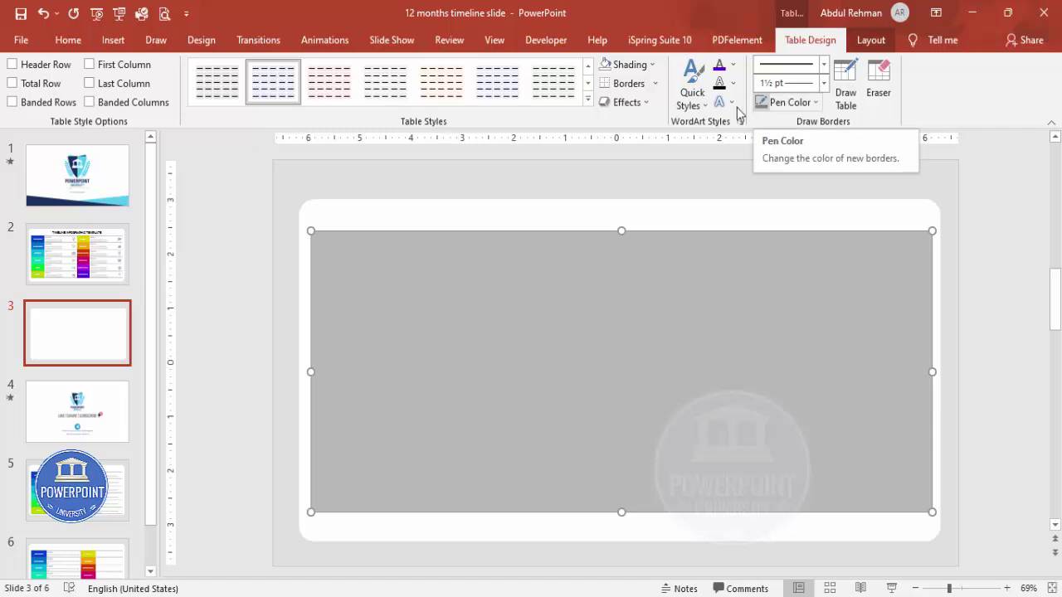
left_click(654, 84)
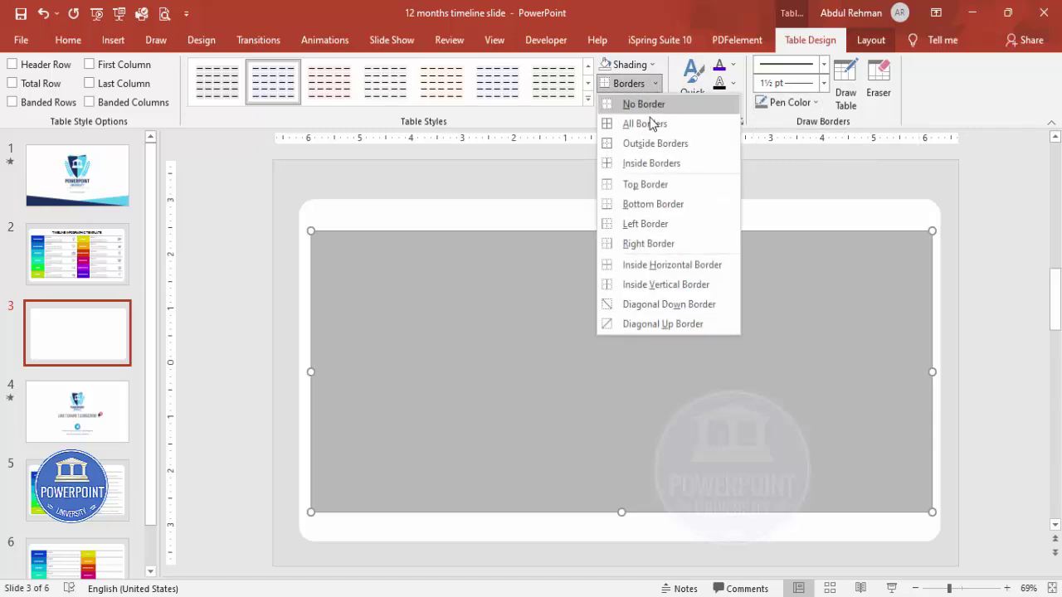
left_click(651, 267)
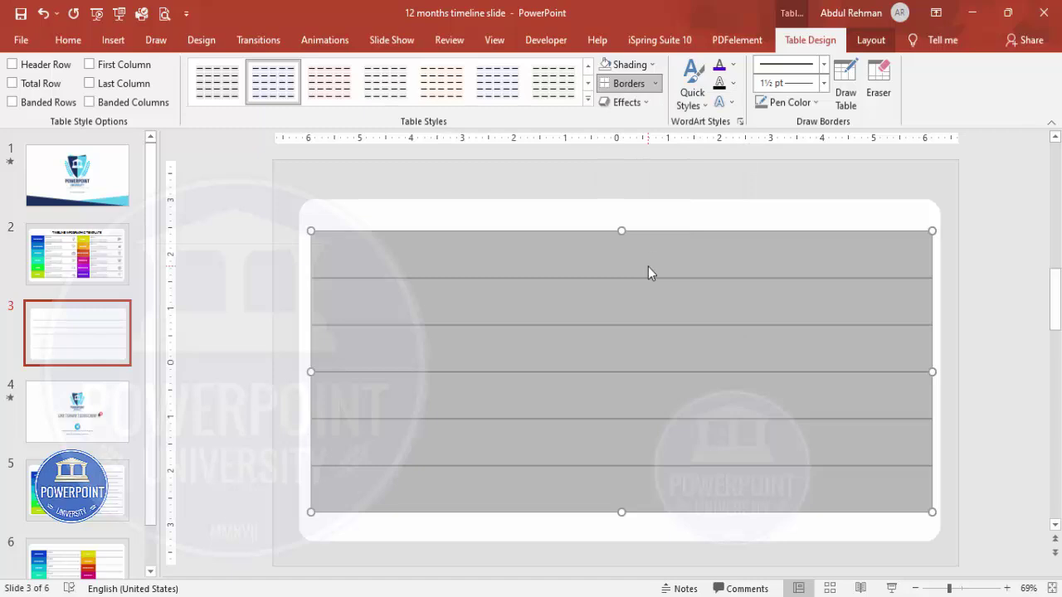
left_click(655, 85)
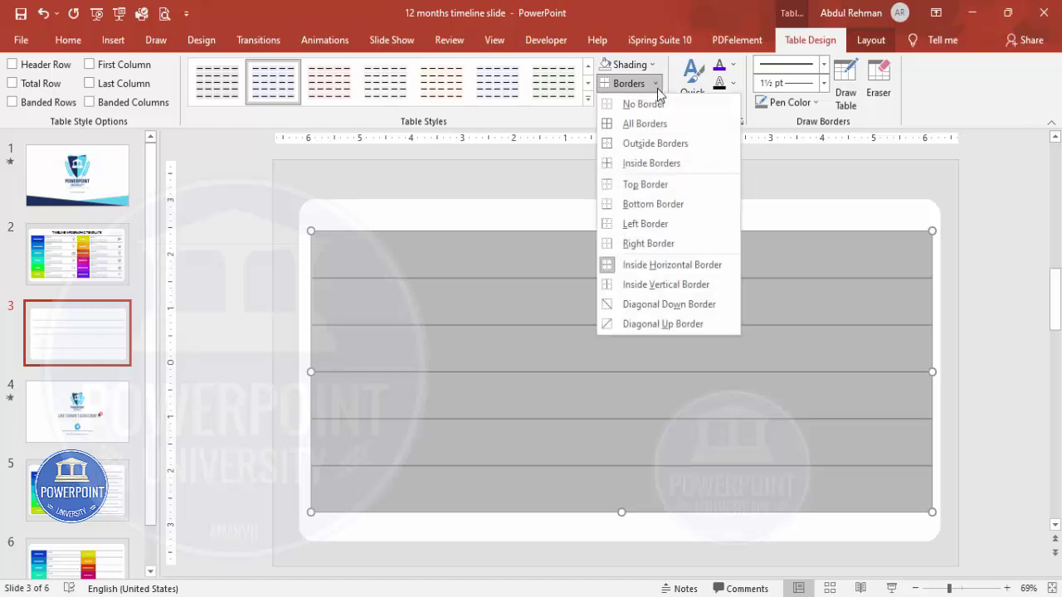
left_click(659, 184)
left_click(655, 83)
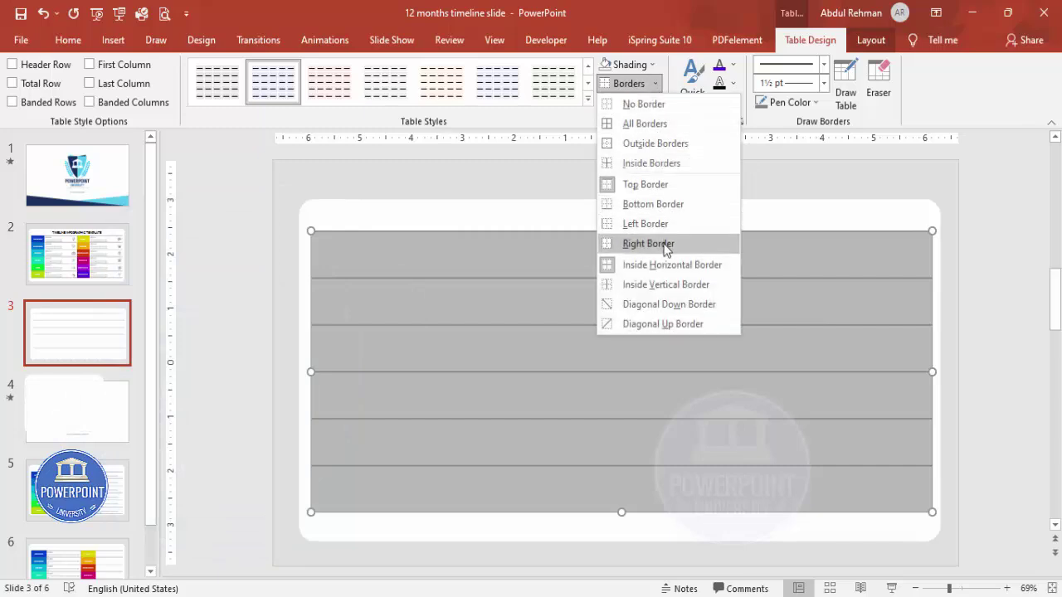
left_click(665, 205)
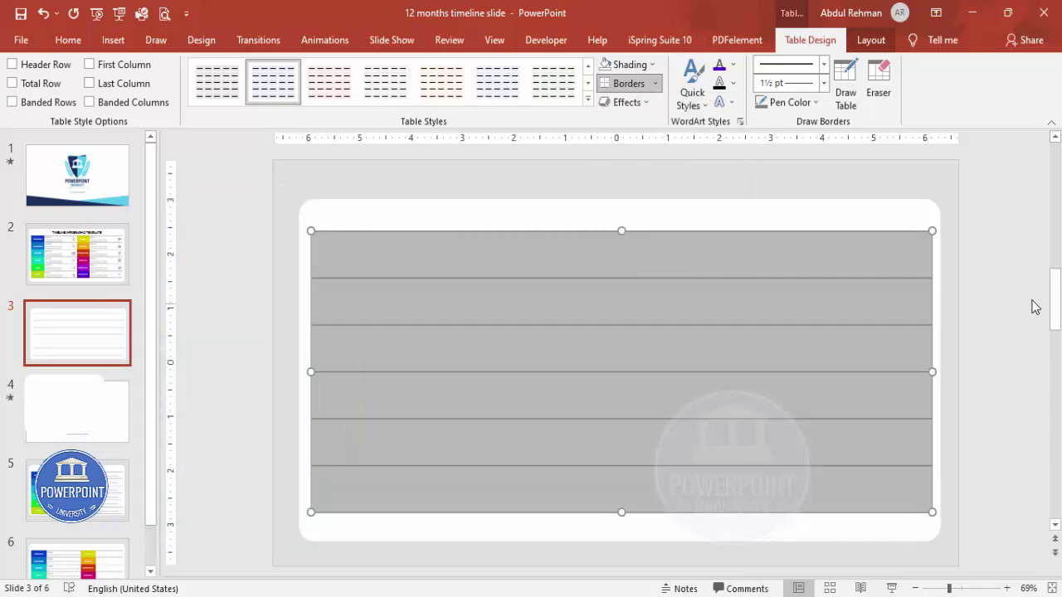
left_click(975, 256)
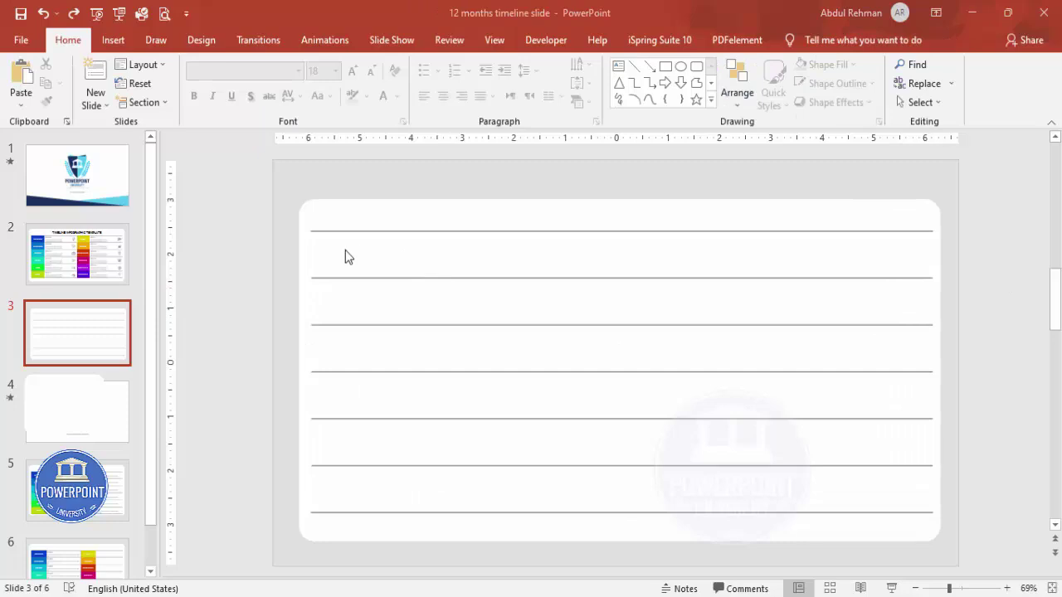
Apply All Borders to every cell of the table
mouse_move(376, 249)
left_mouse_down()
mouse_move(363, 260)
mouse_move(871, 261)
mouse_move(899, 503)
mouse_move(872, 290)
mouse_move(881, 484)
left_mouse_up()
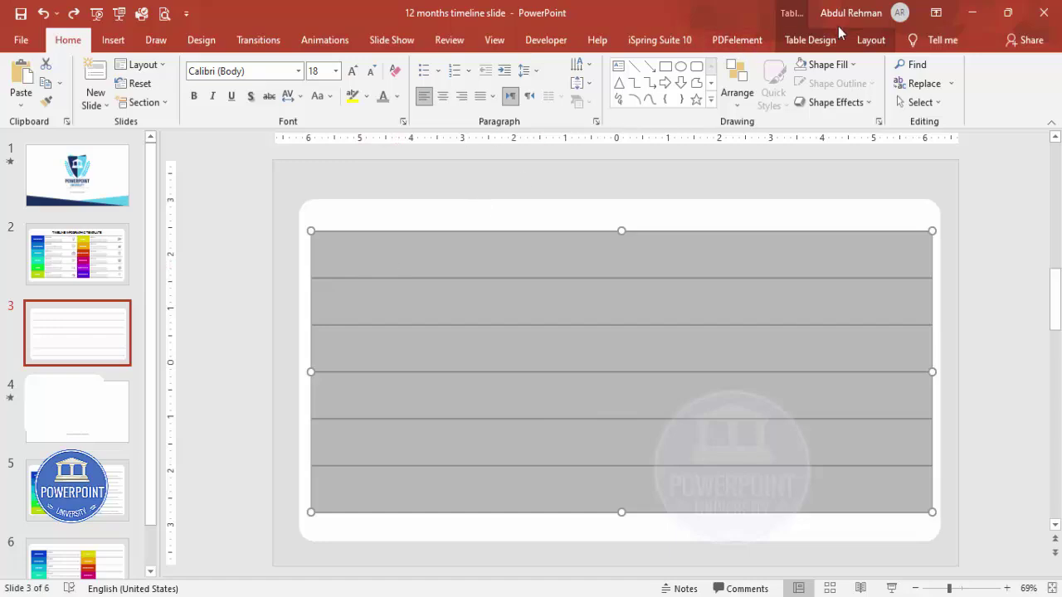
left_click(805, 43)
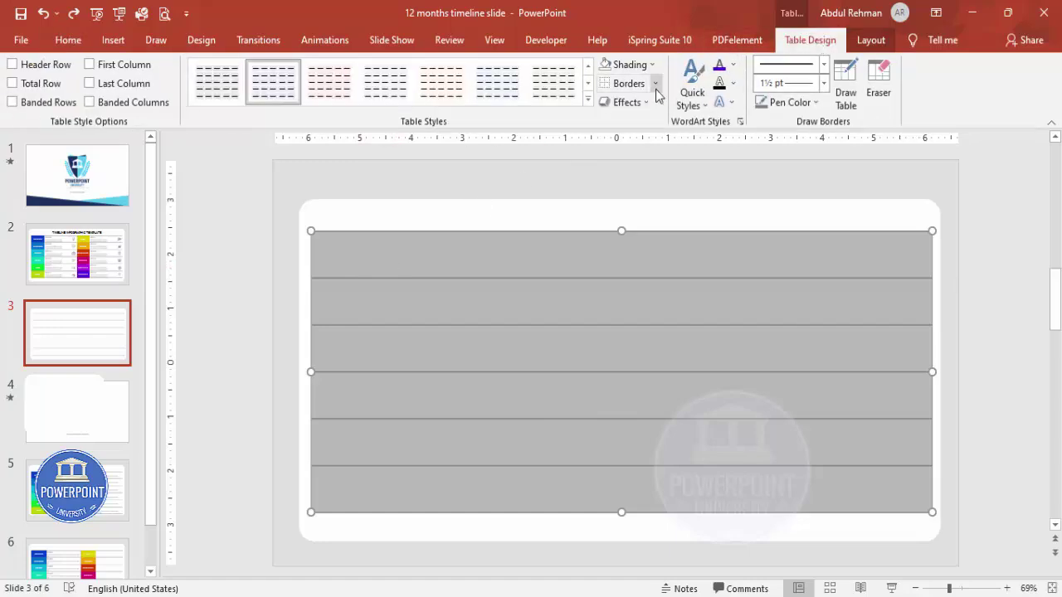
left_click(655, 86)
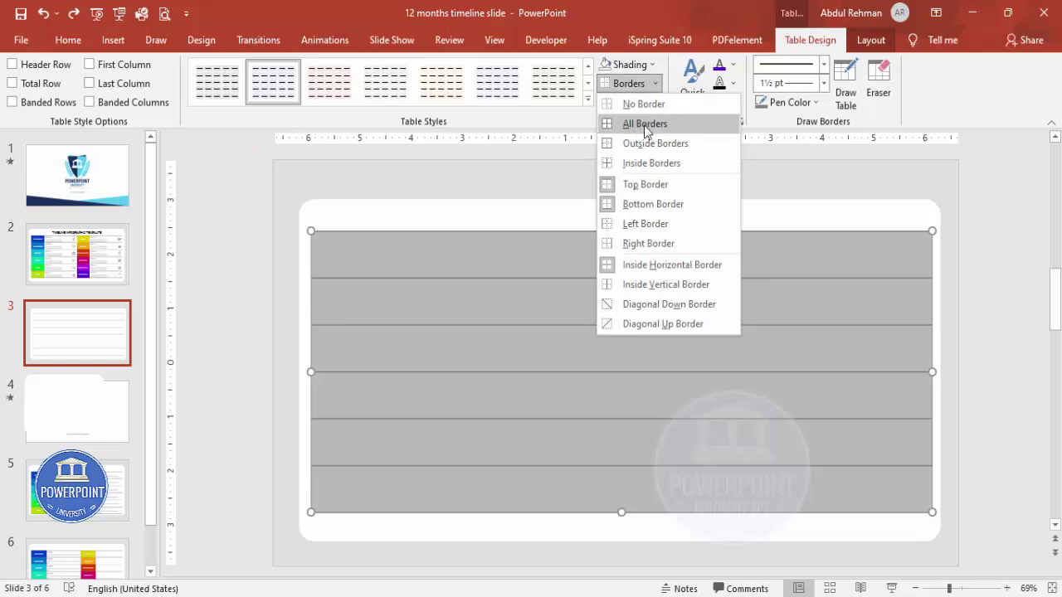
left_click(645, 126)
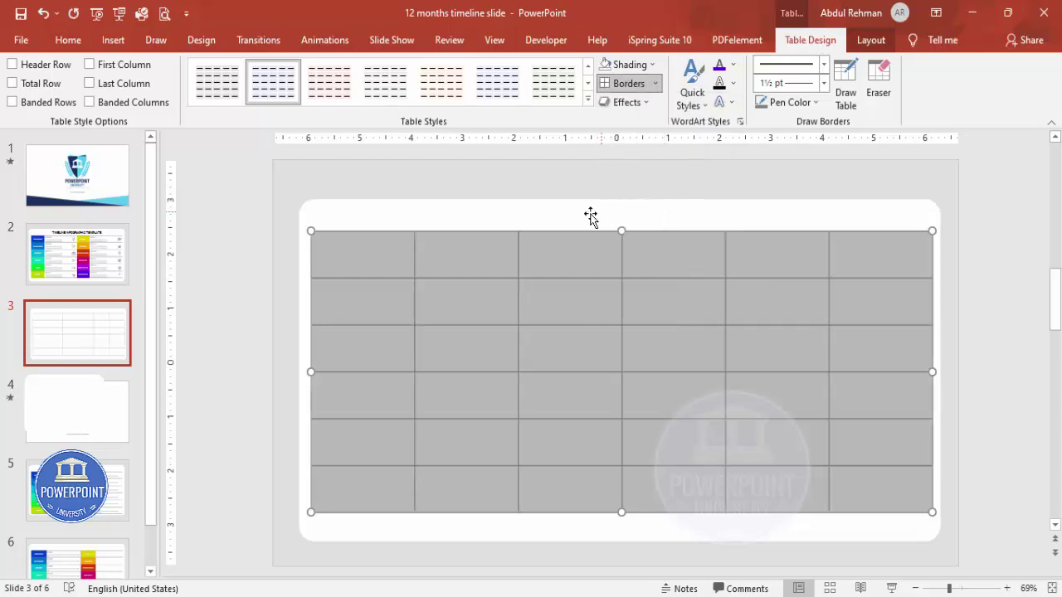
left_click(564, 214)
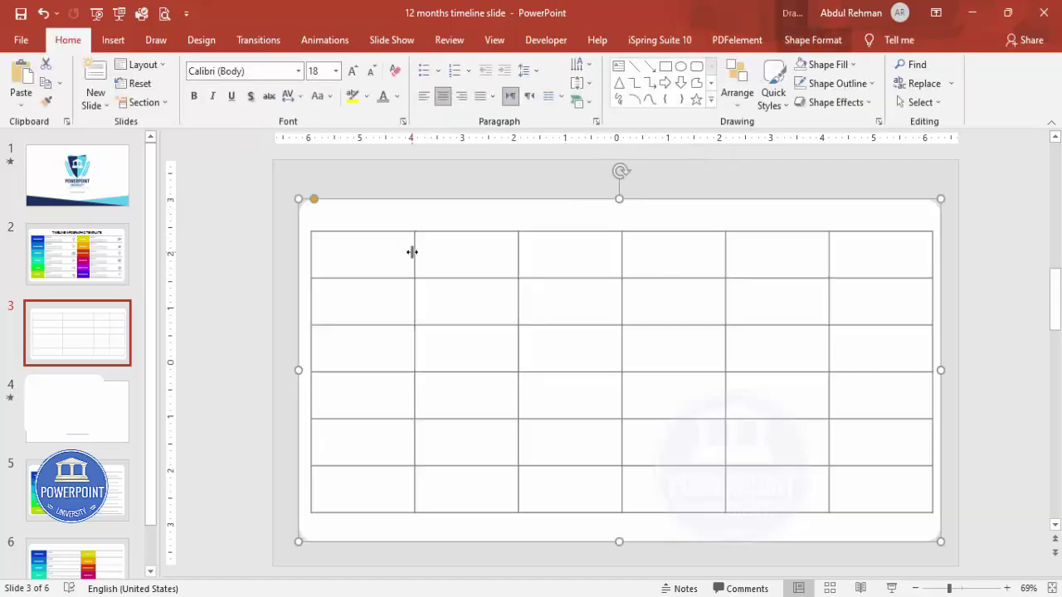
Narrow the table's first column, and widen the second column at the expense of the third
left_click_drag(411, 251, 395, 252)
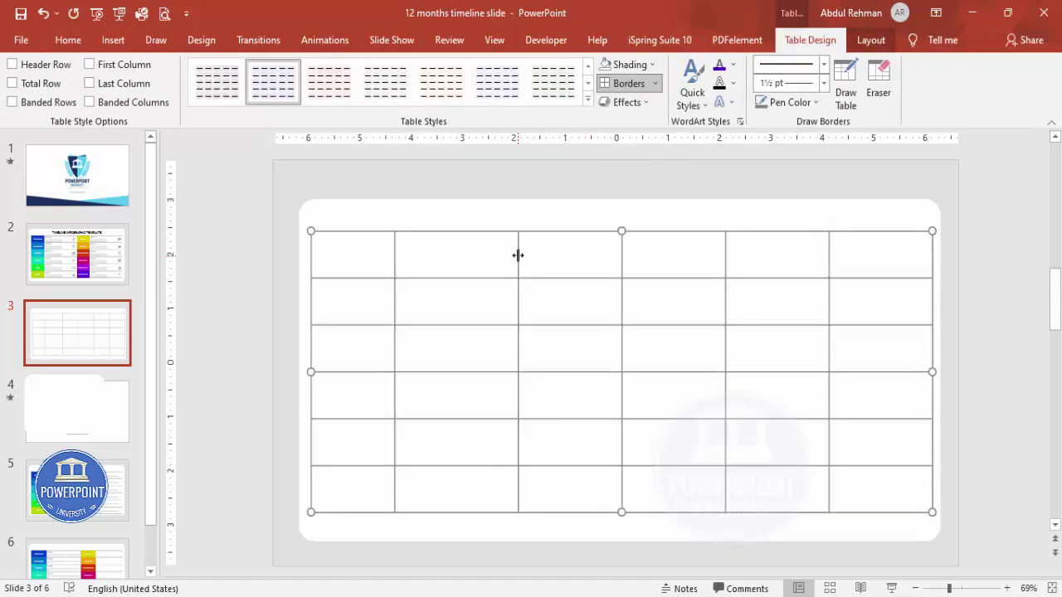
left_click_drag(518, 256, 567, 256)
left_click_drag(379, 255, 355, 487)
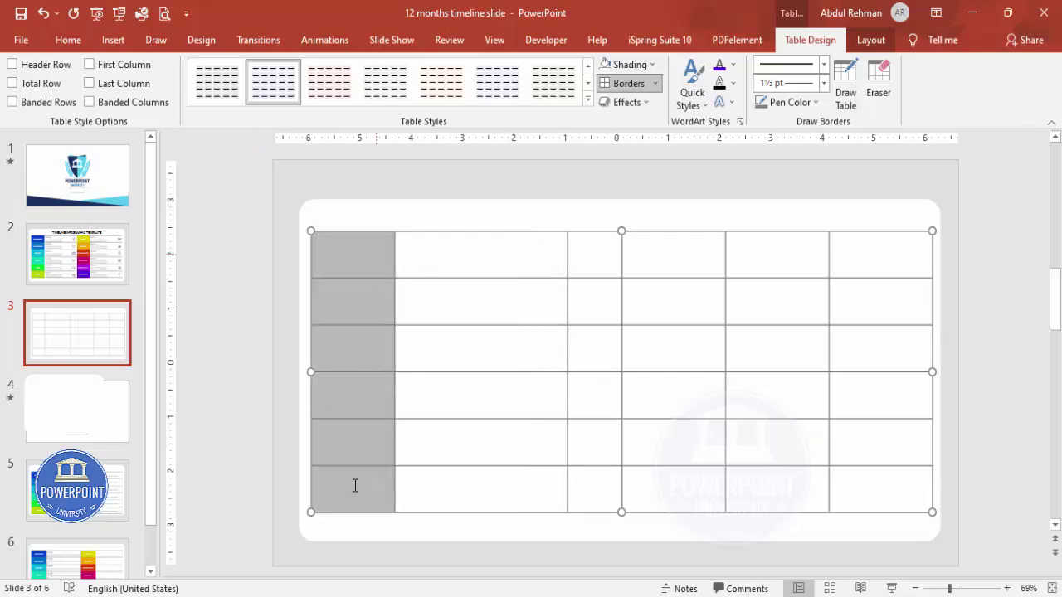
left_click(350, 257)
left_click_drag(496, 255, 496, 497)
left_click_drag(595, 256, 583, 482)
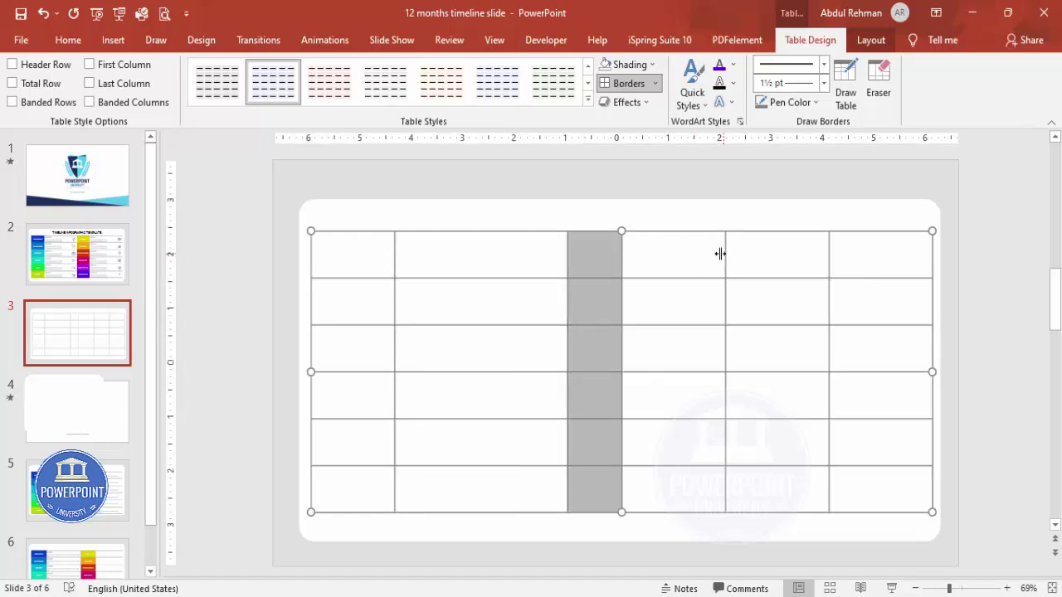
Narrow the fourth and sixth columns to make the fifth column wide, keeping the table's overall width
left_click_drag(720, 253, 689, 254)
left_click(688, 254)
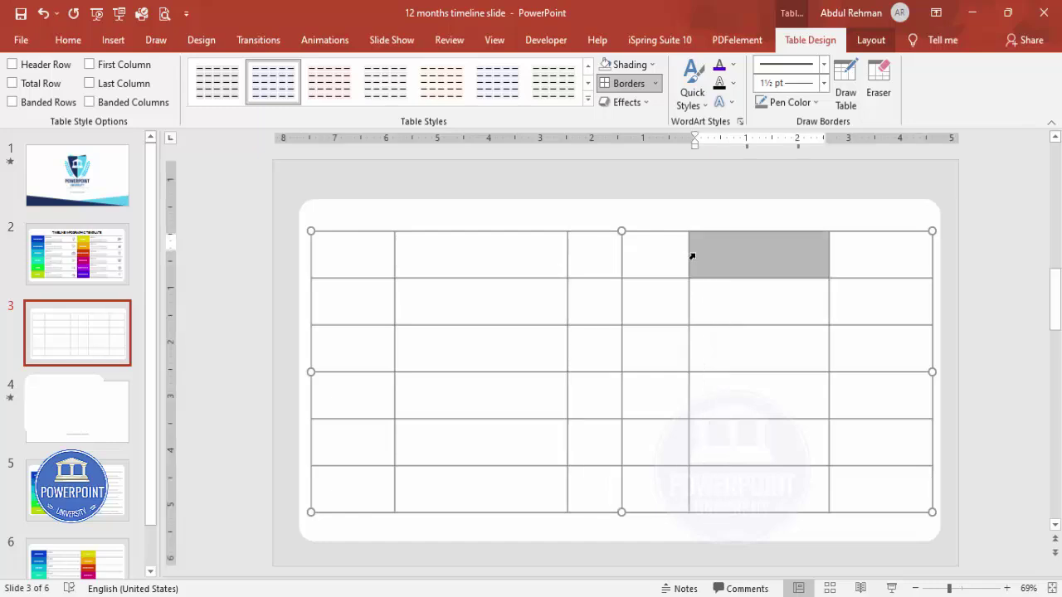
double_click(688, 253)
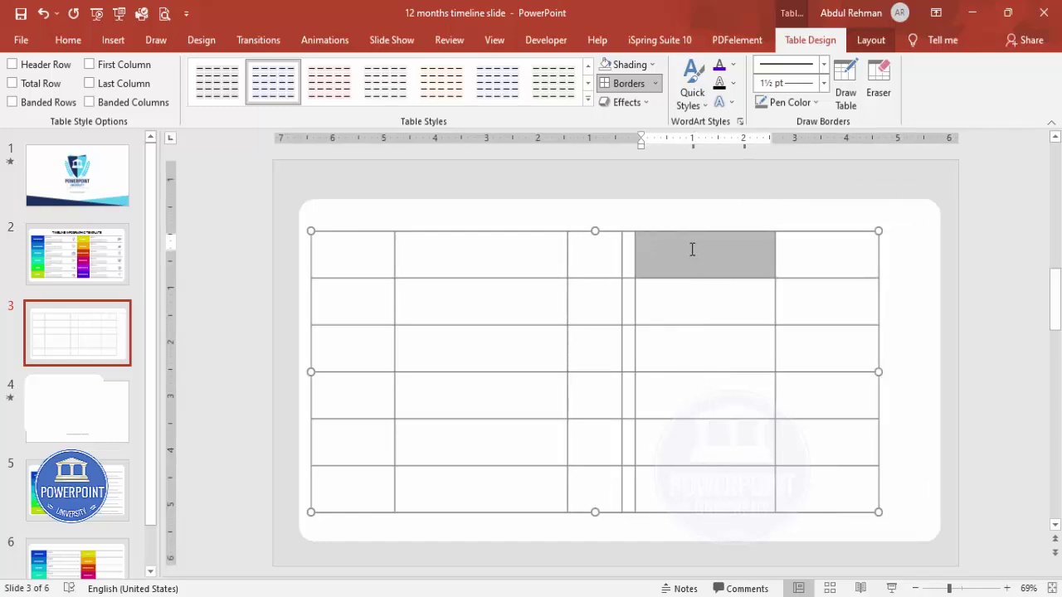
key("ctrl+z")
left_click_drag(688, 250, 697, 251)
left_click(756, 258)
left_click_drag(850, 248, 875, 249)
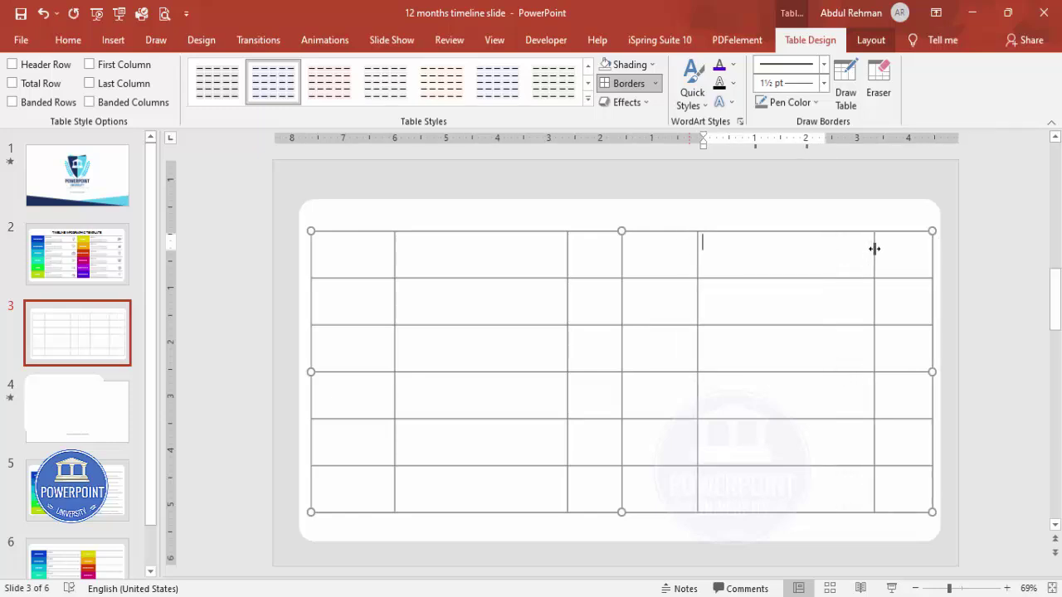
Shade the first cell of the first column turquoise and the second cell lime green using recent colors
left_click(369, 253)
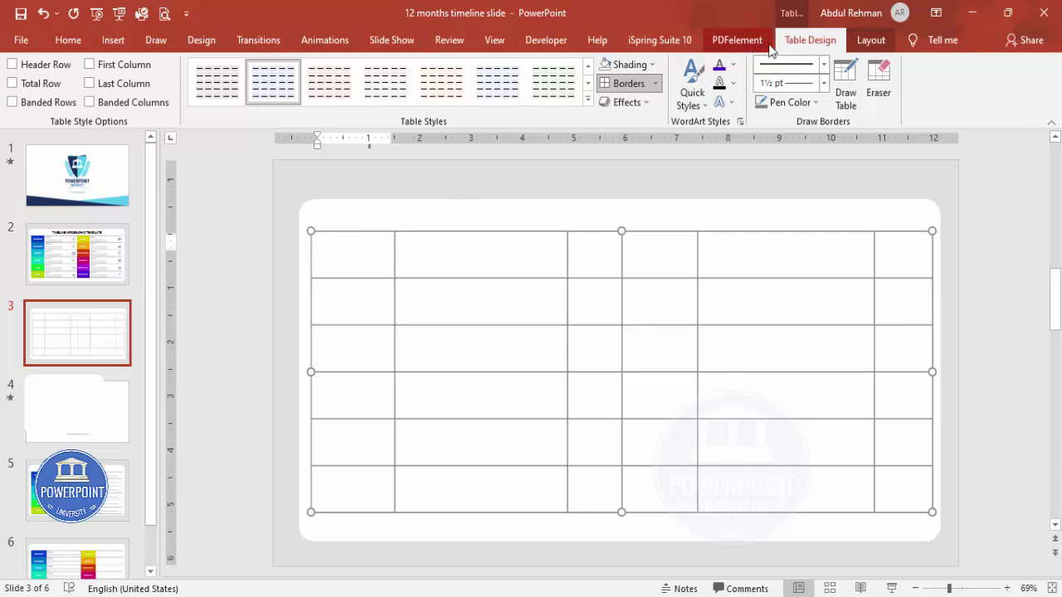
left_click(630, 64)
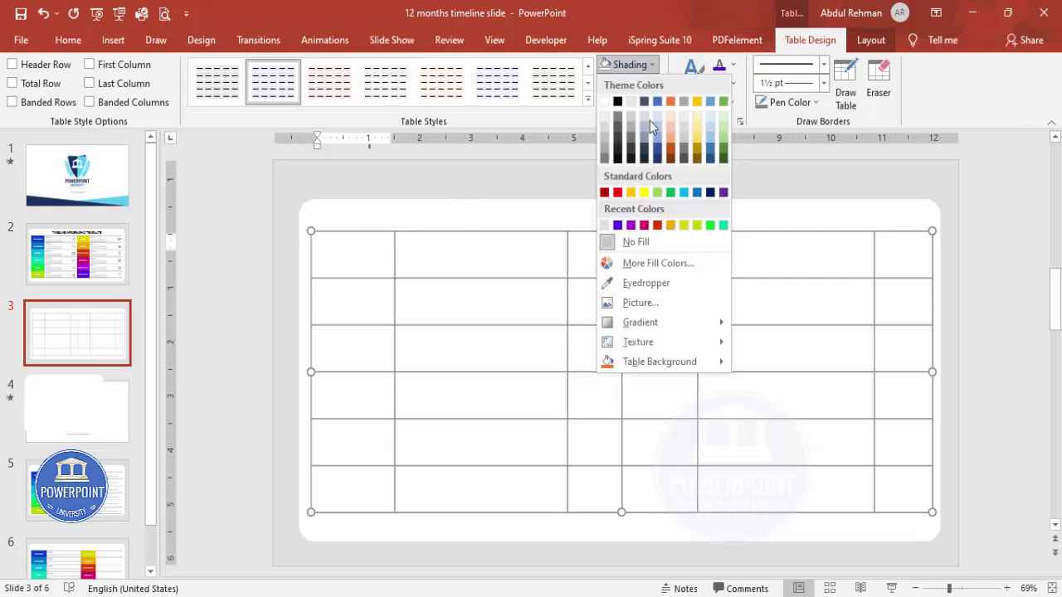
left_click(723, 225)
left_click(349, 311)
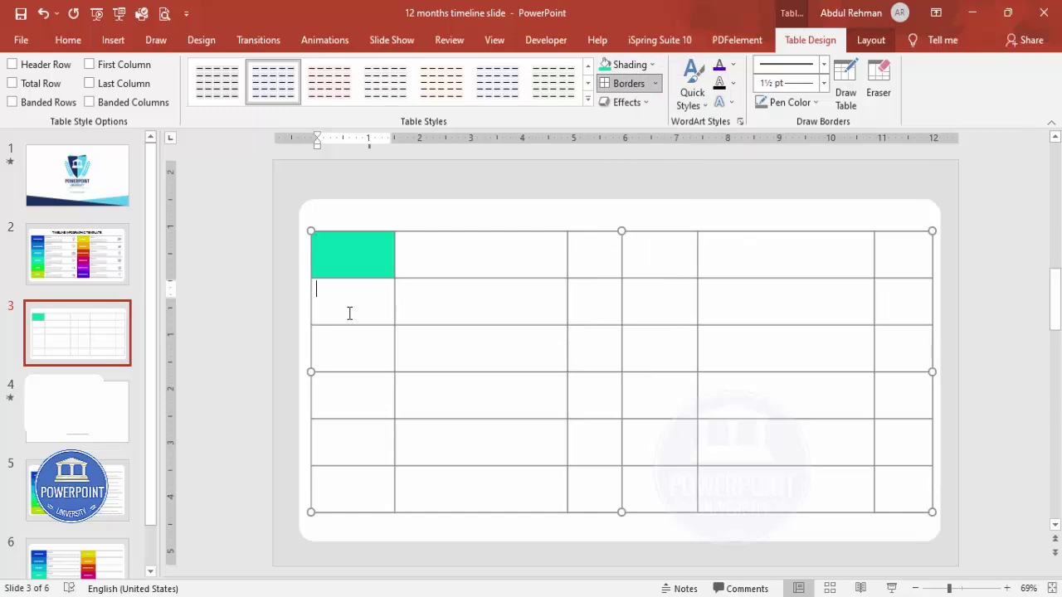
left_click(646, 70)
left_click(715, 225)
Shade the third cell of the first column orange-red and the fourth cell blue-violet using recent colors
left_click(359, 350)
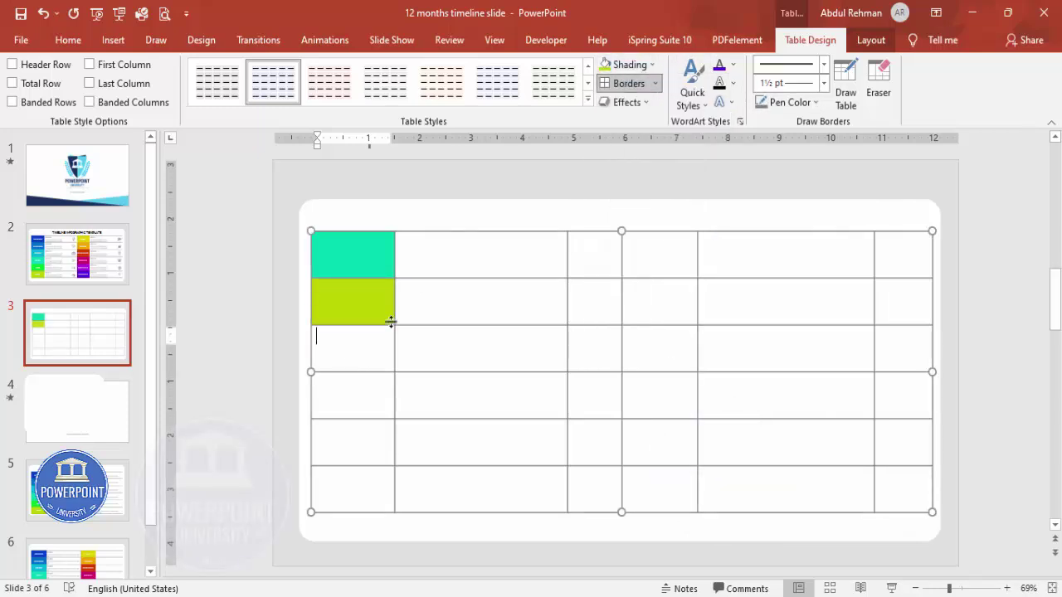
left_click(647, 67)
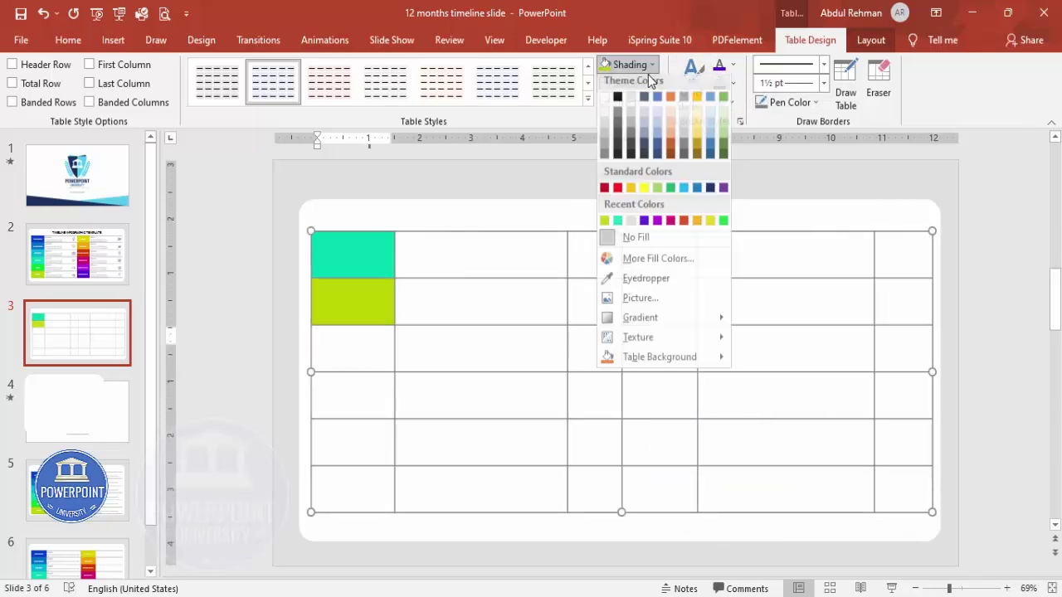
left_click(683, 226)
left_click(324, 393)
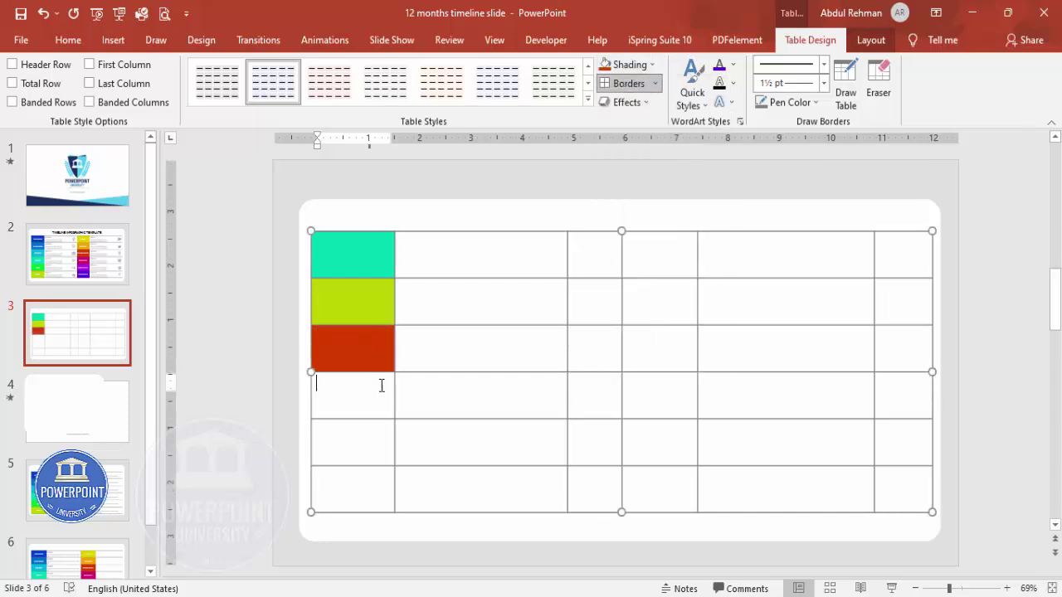
left_click(646, 66)
left_click(656, 225)
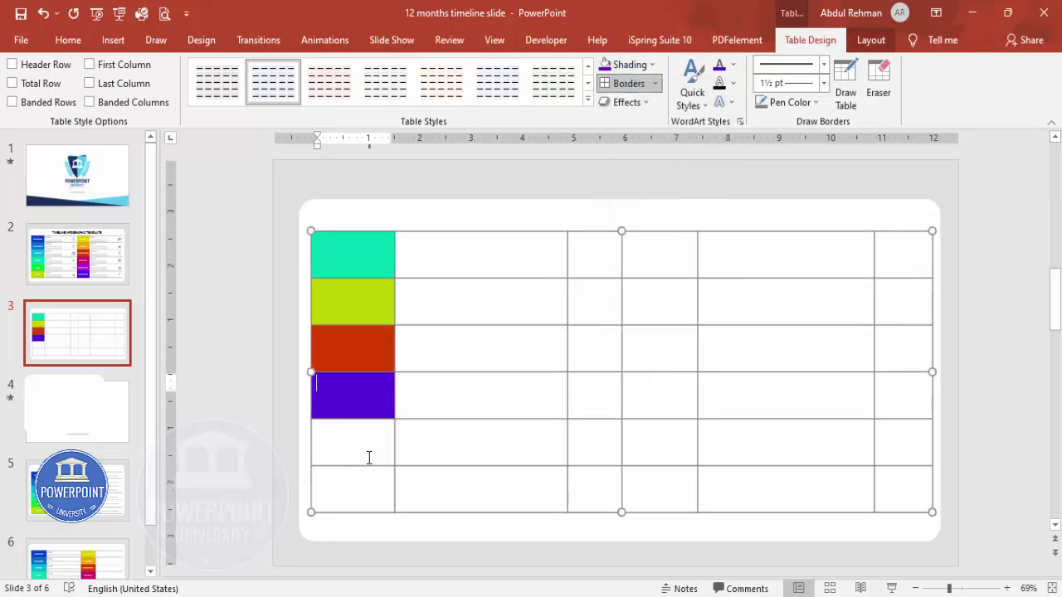
Shade the fifth cell of the first column magenta and the sixth cell amber using recent colors
left_click(652, 66)
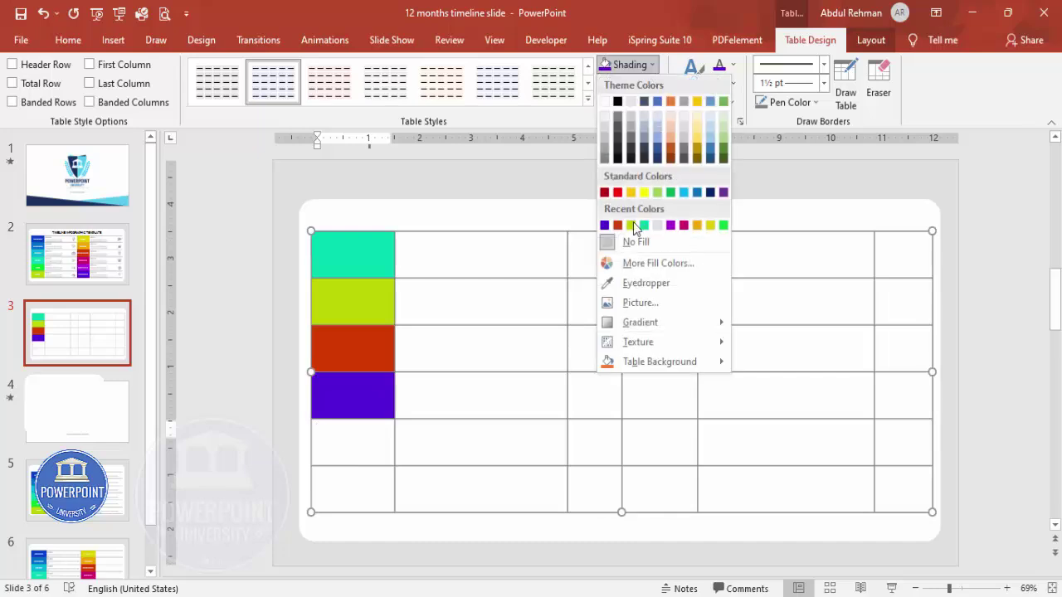
left_click(684, 225)
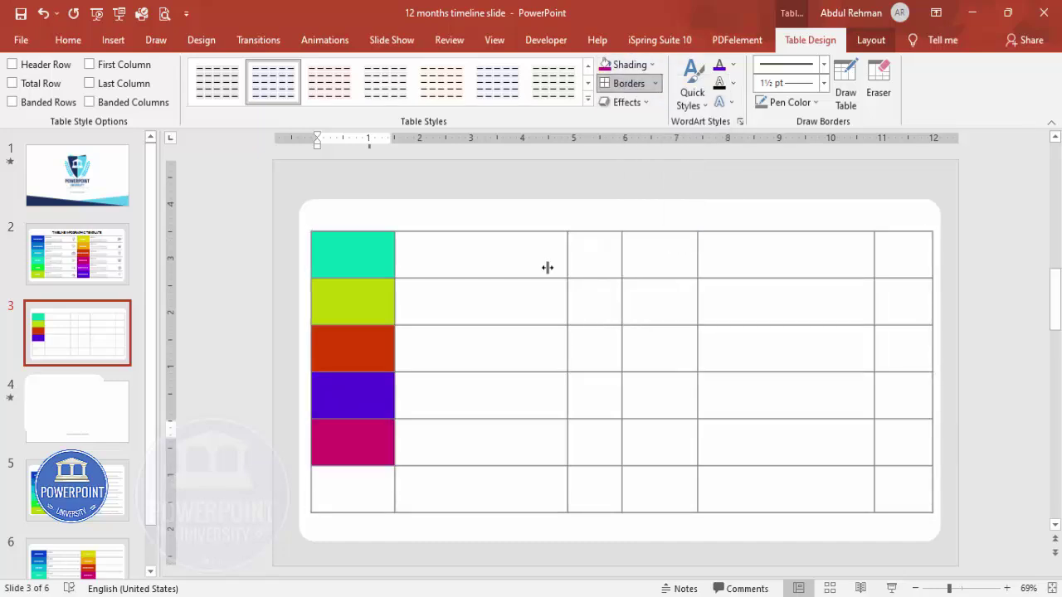
left_click(363, 496)
left_click(651, 66)
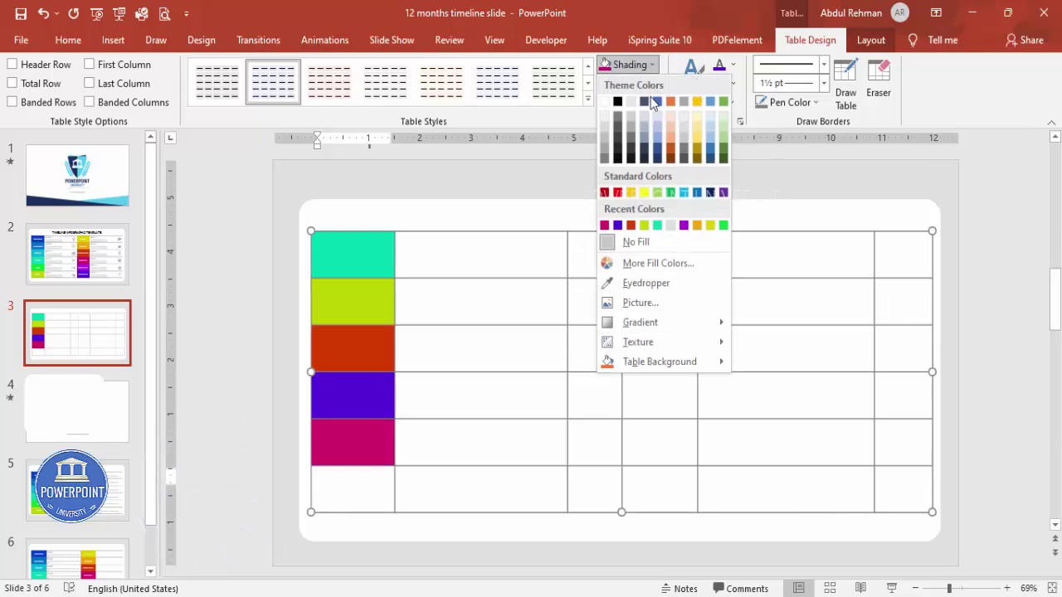
left_click(695, 225)
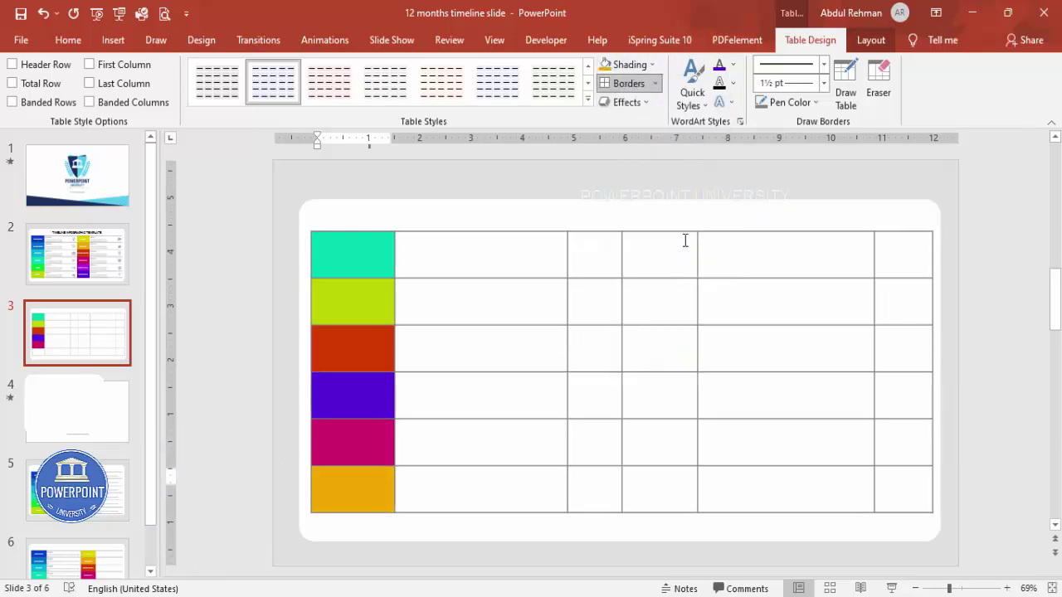
Shade the first cell of the fourth column gold and the second cell dark blue using standard colors
left_click(658, 261)
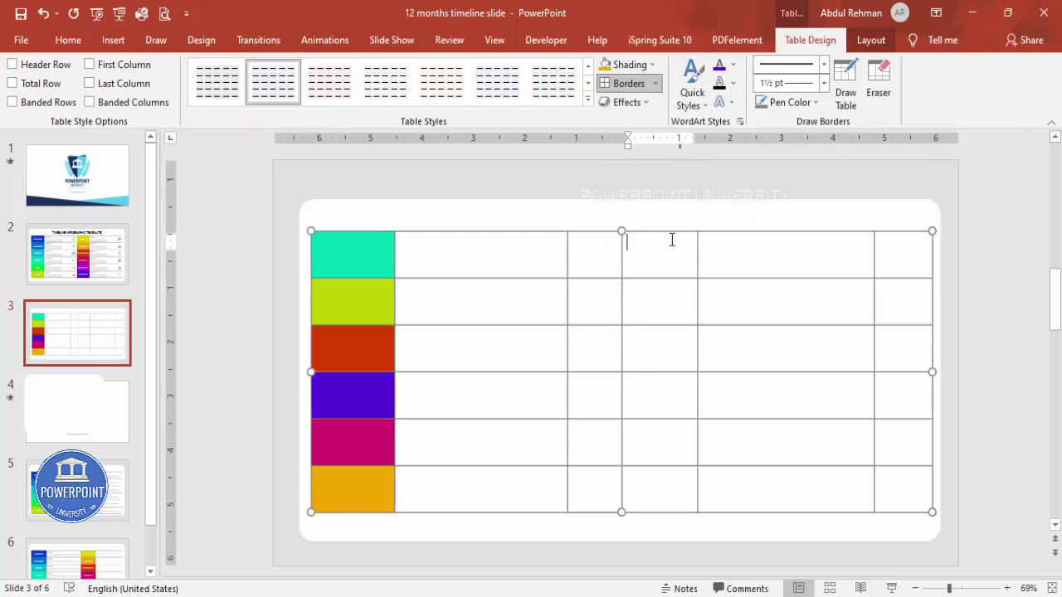
left_click(640, 72)
left_click(632, 193)
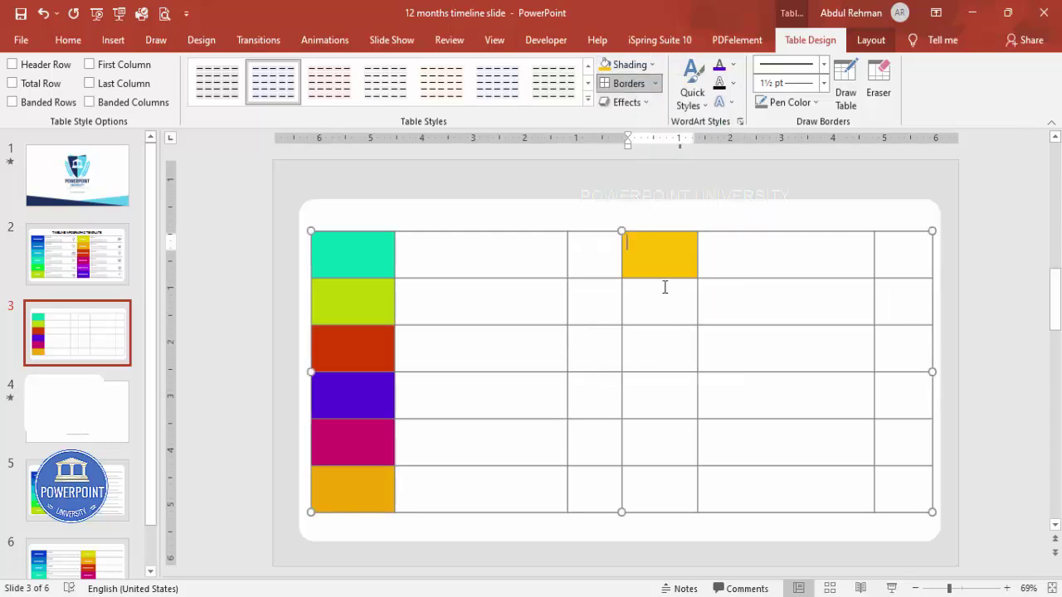
left_click(652, 64)
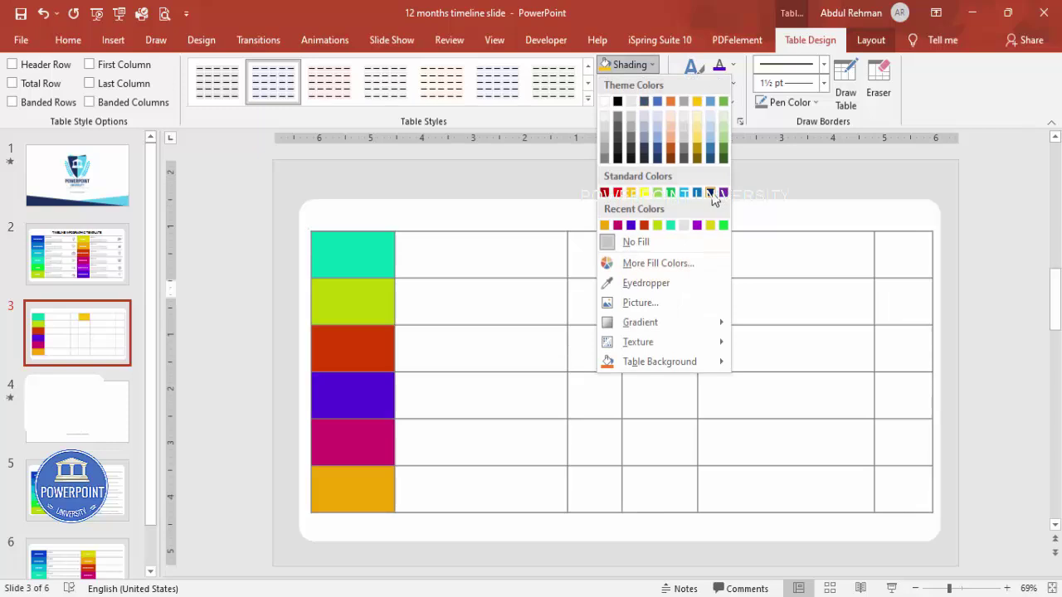
left_click(724, 193)
Shade the third cell of the fourth column purple and the fourth cell light green using standard colors
left_click(666, 335)
left_click(655, 64)
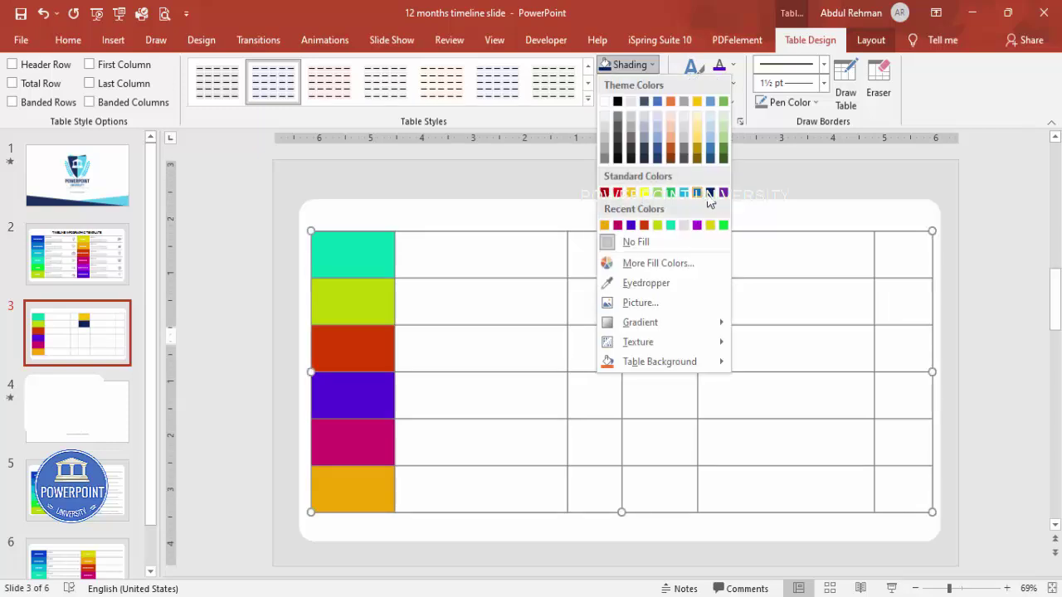
left_click(722, 195)
left_click(673, 408)
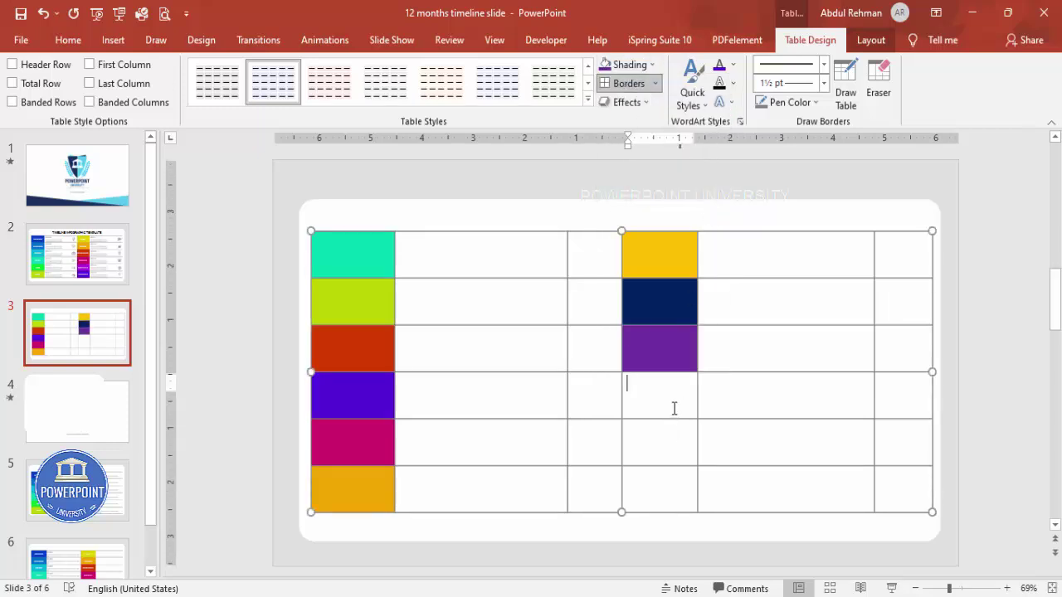
left_click(628, 64)
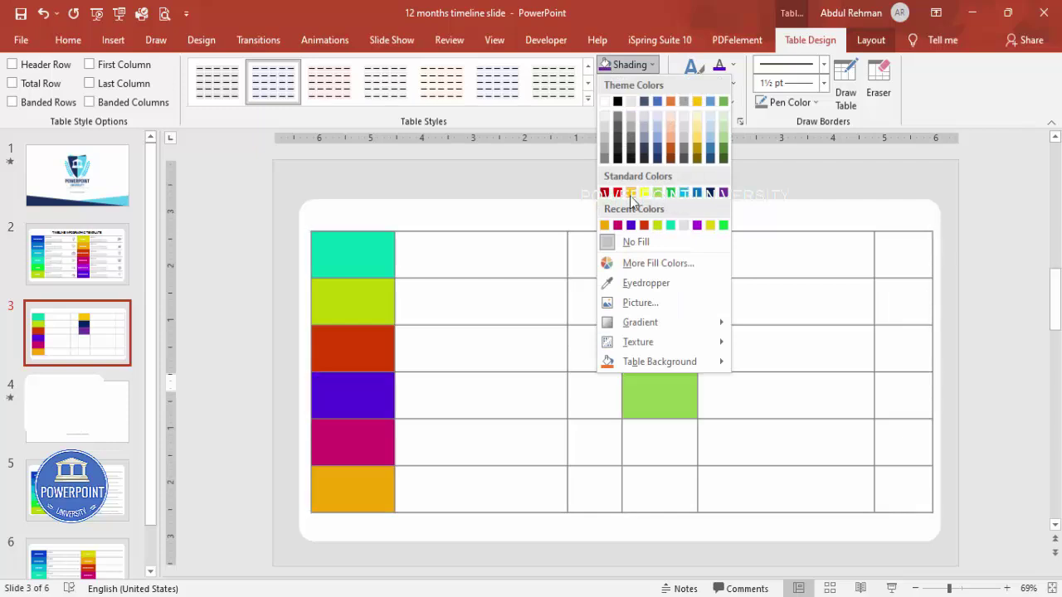
left_click(658, 193)
Shade the fifth cell of the fourth column pale green and the sixth cell dark blue-gray using theme colors
left_click(661, 445)
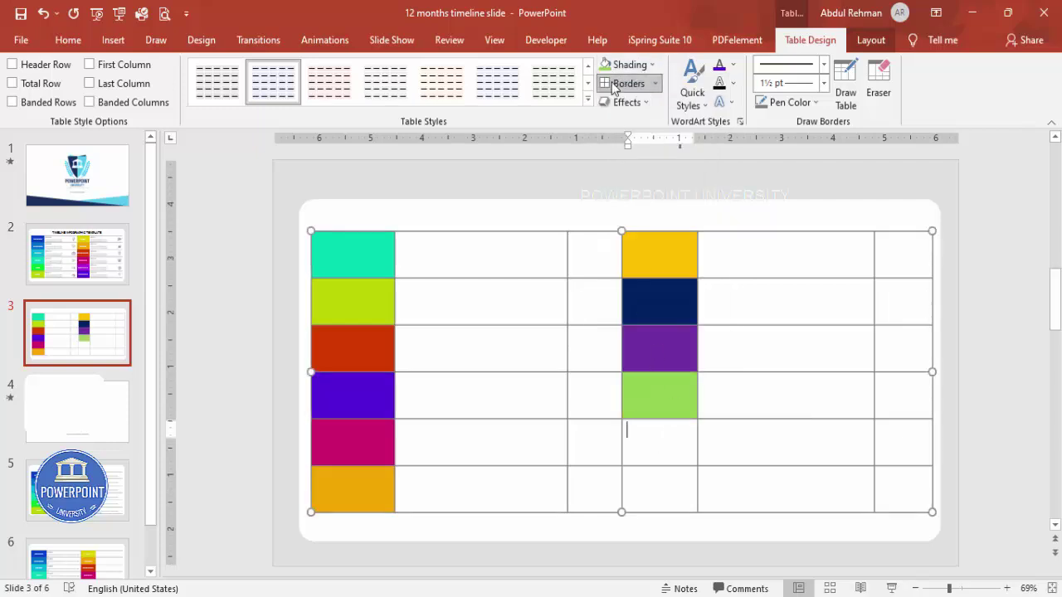
left_click(628, 64)
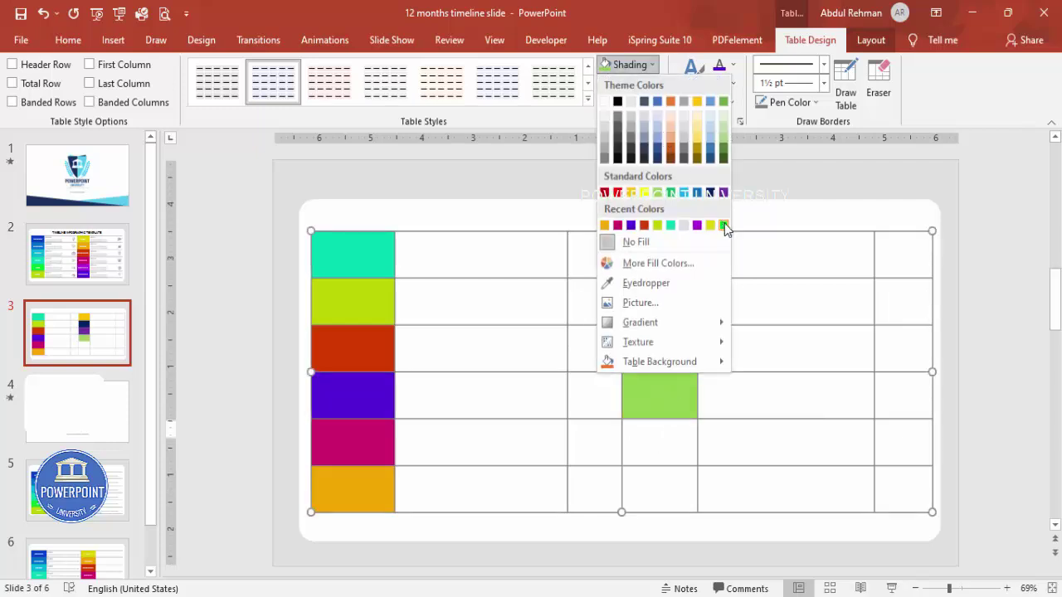
left_click(726, 135)
key("Down")
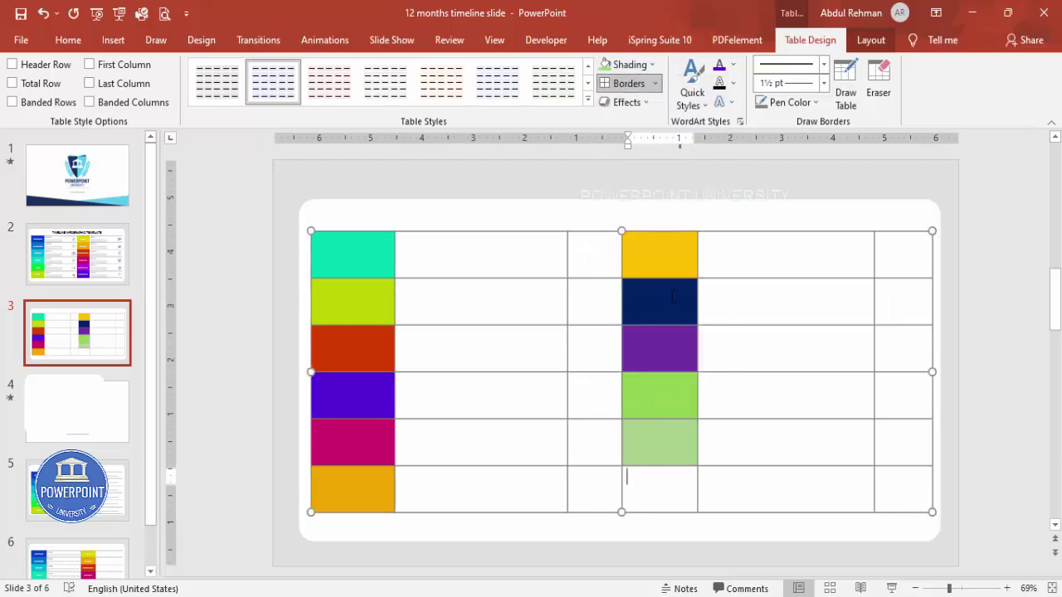
left_click(641, 62)
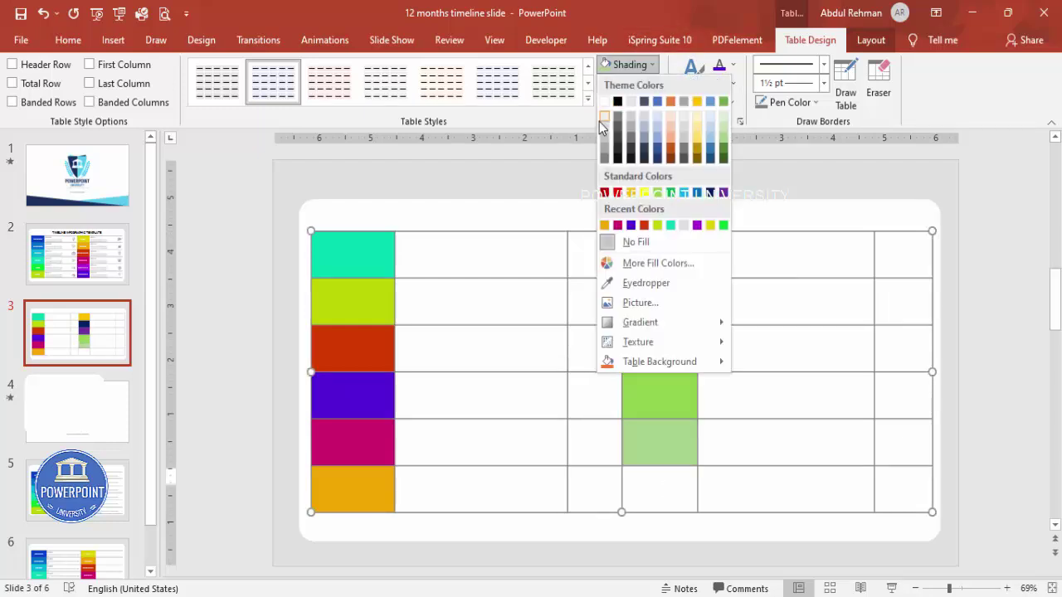
left_click(648, 151)
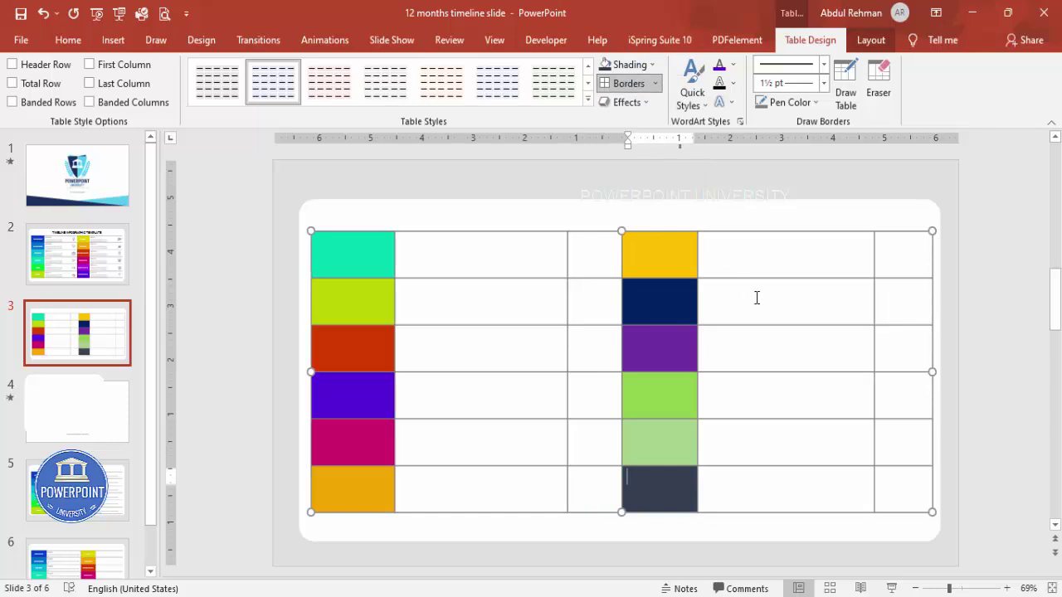
left_click_drag(363, 252, 349, 498)
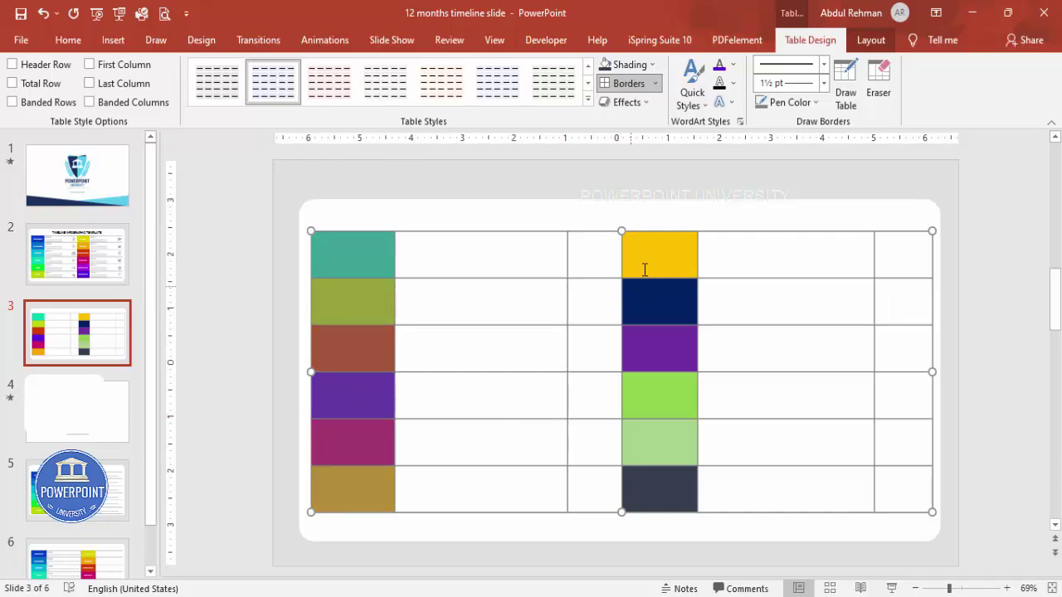
left_click(656, 306, "shift")
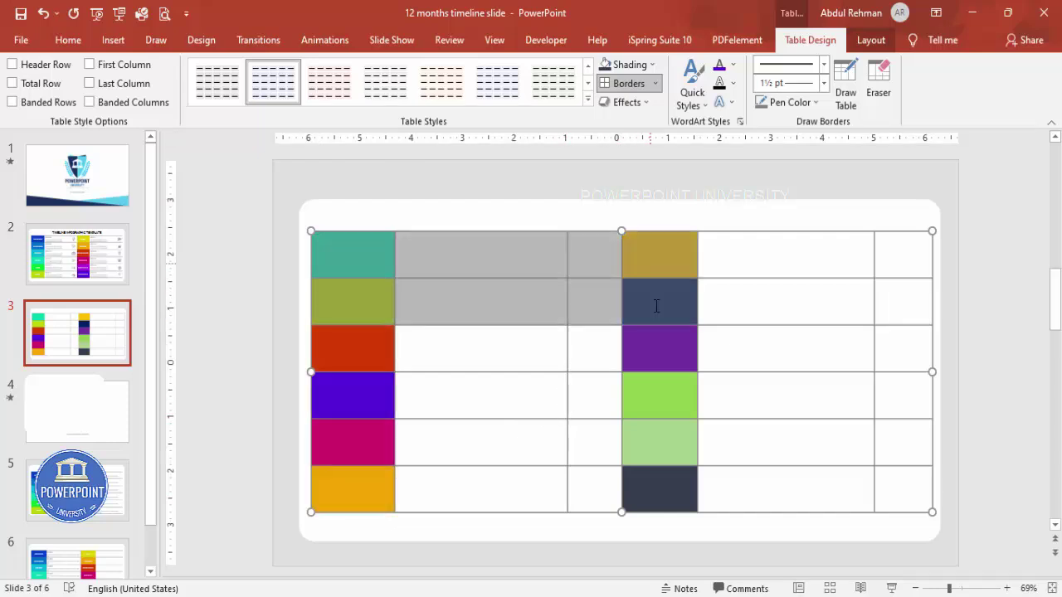
left_click(672, 267)
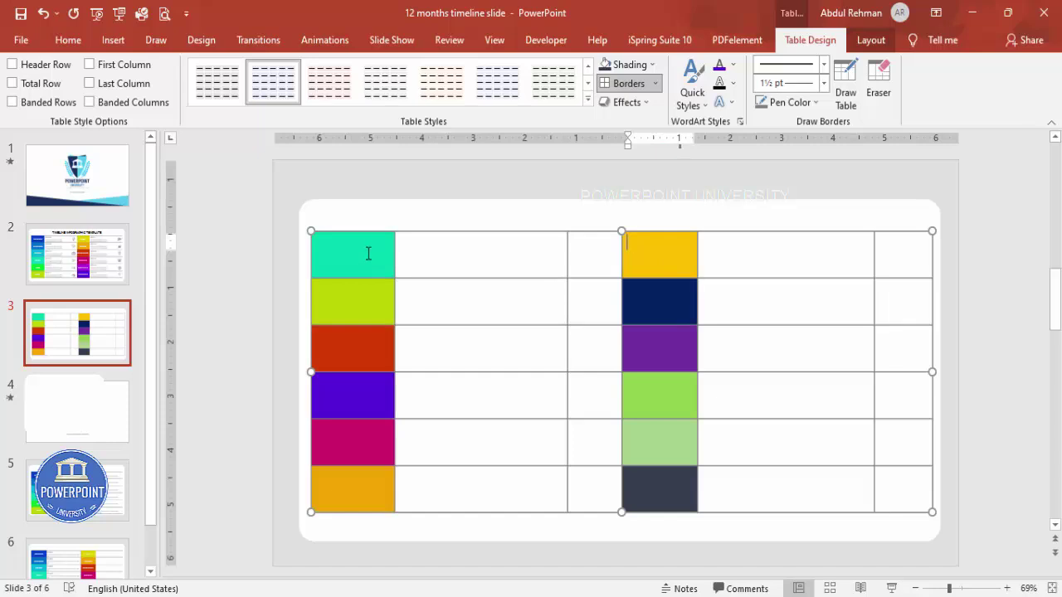
left_click_drag(369, 253, 373, 489)
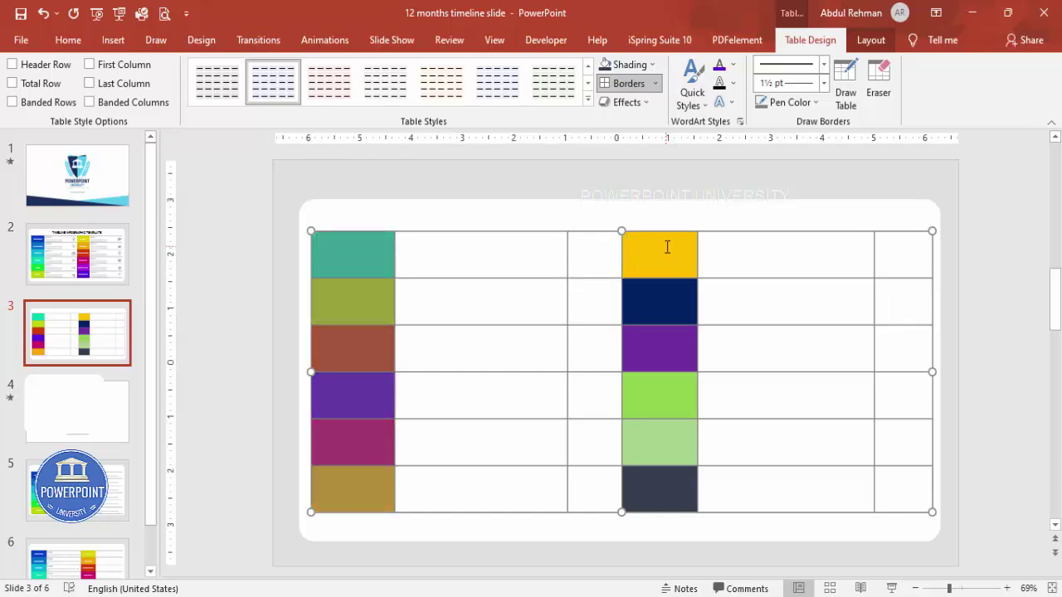
Format all six cells of the fourth column with the Roboto font, bold and horizontally centered
left_click_drag(669, 244, 689, 500)
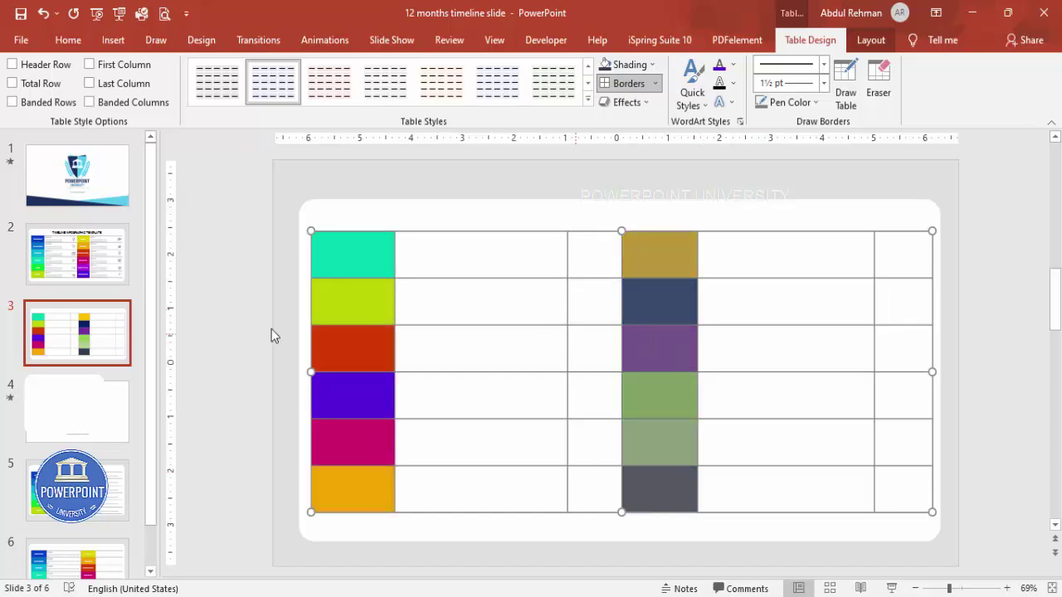
left_click(68, 40)
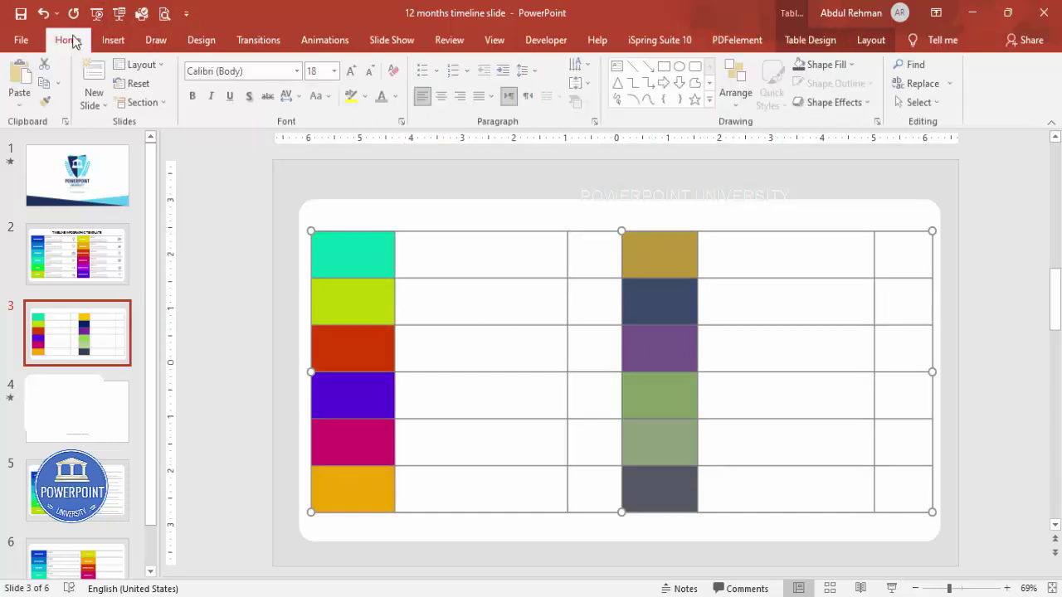
left_click(249, 71)
type("Roboto")
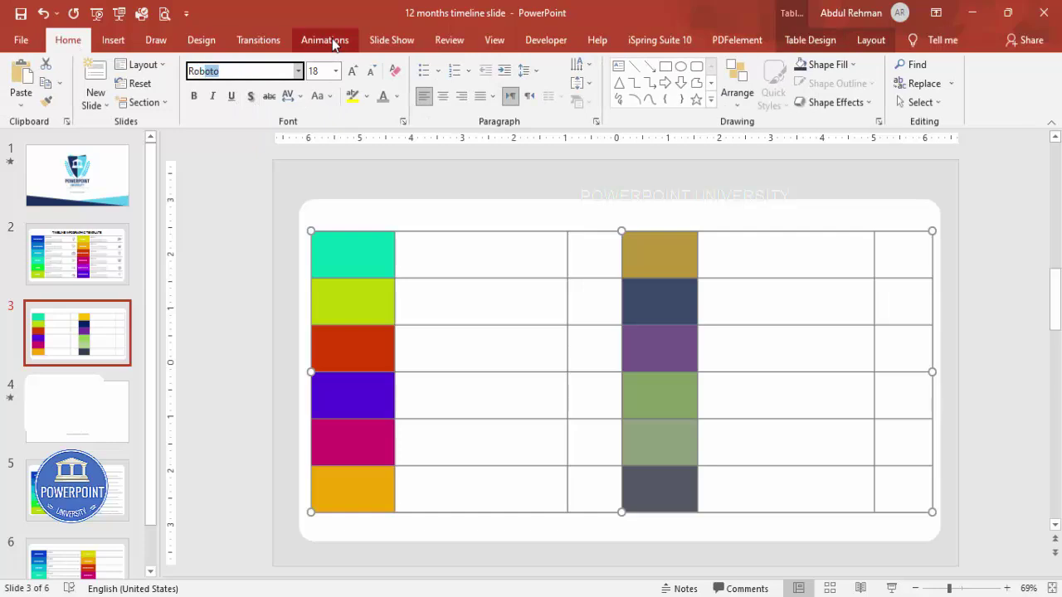
key("Return")
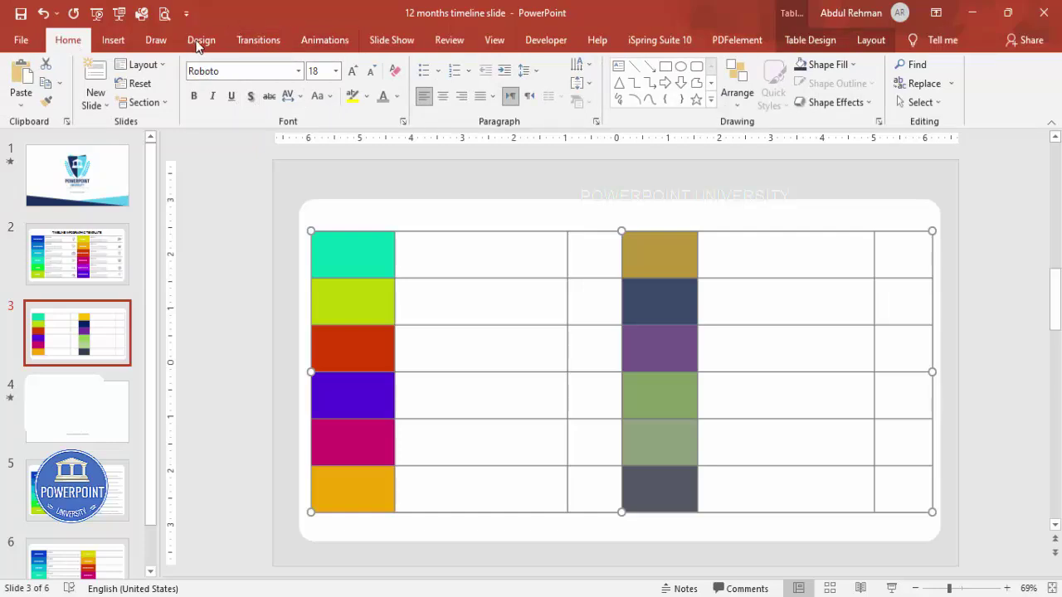
left_click(194, 95)
left_click(442, 97)
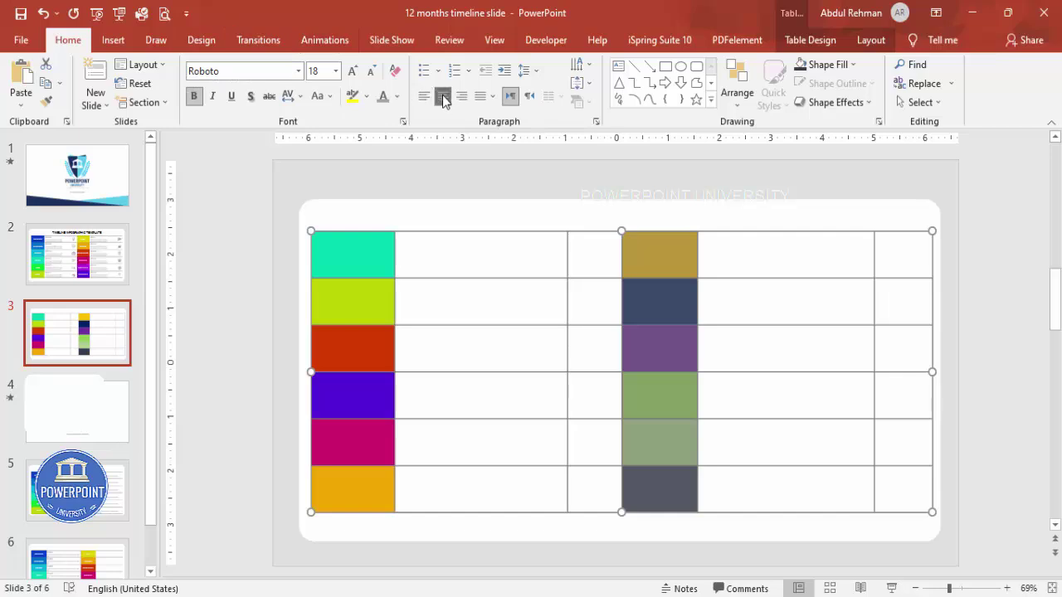
Center the text of the fourth column's cells vertically
left_click(807, 42)
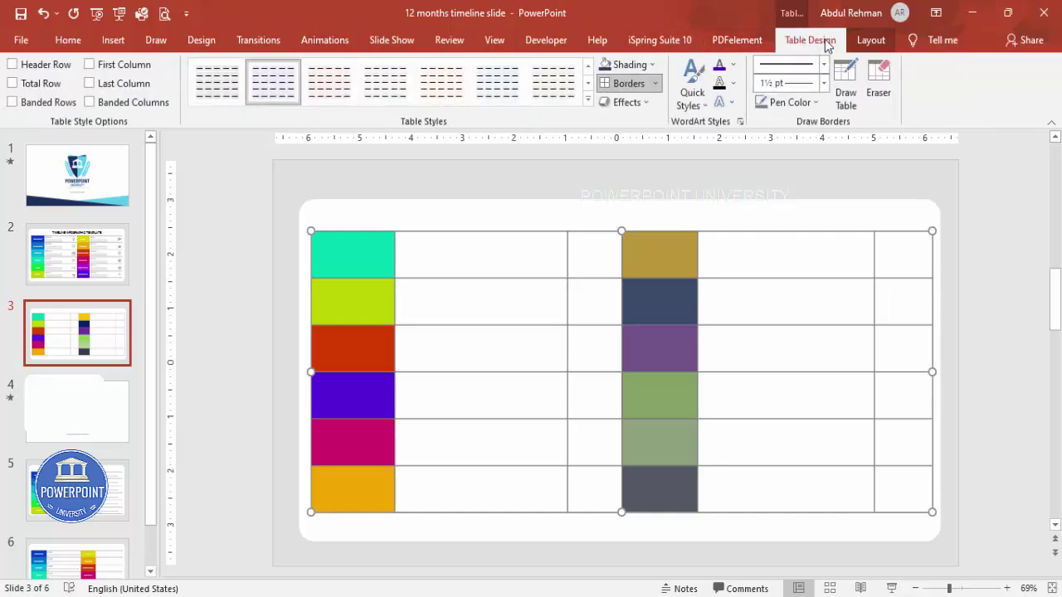
left_click(876, 41)
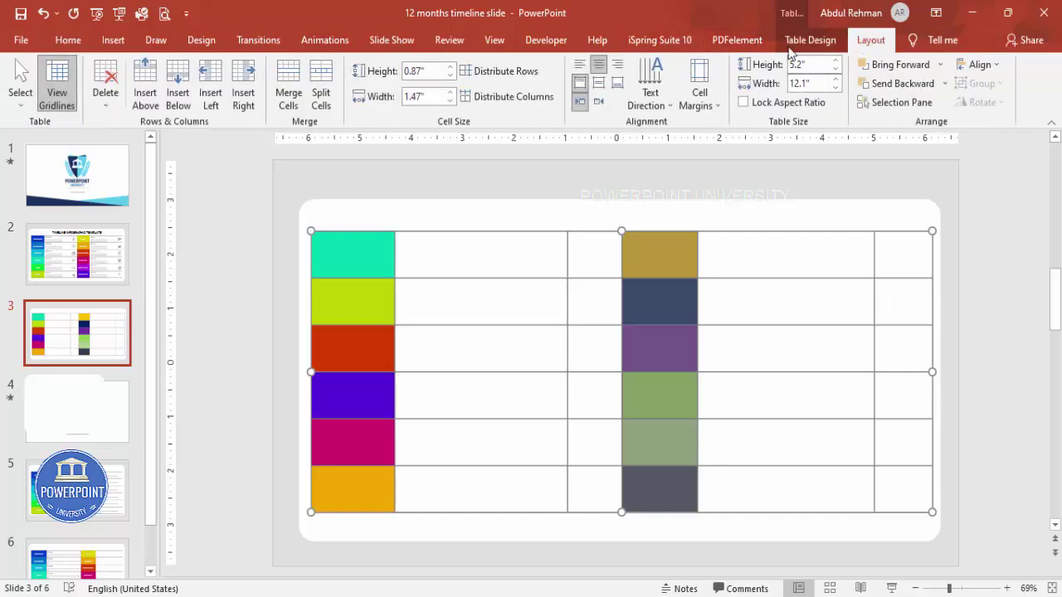
left_click(597, 83)
left_click(598, 83)
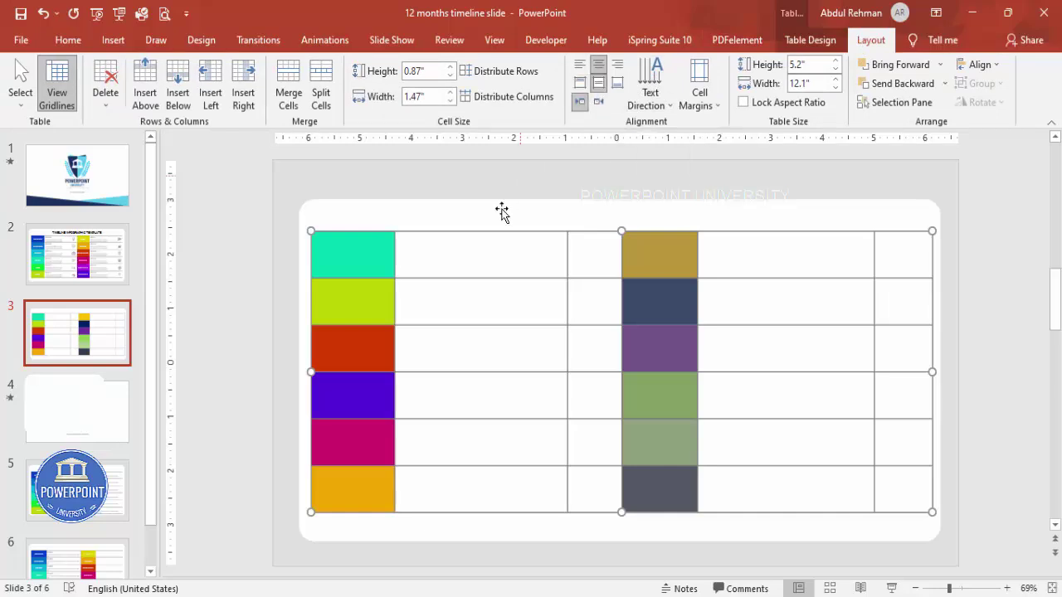
Center the text of the first column's six cells both horizontally and vertically
left_click(382, 258)
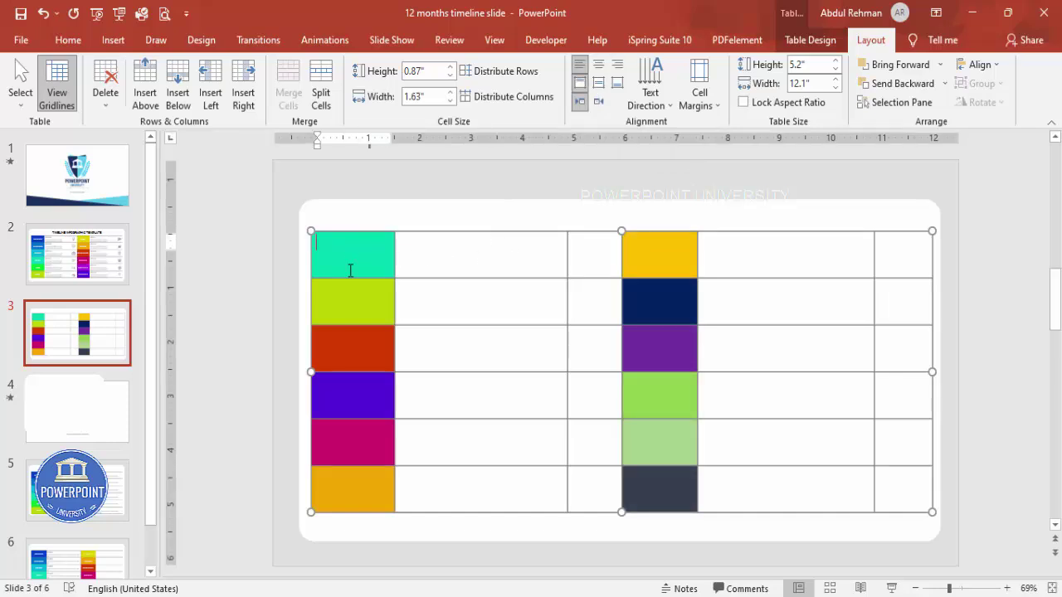
left_click_drag(350, 270, 371, 485)
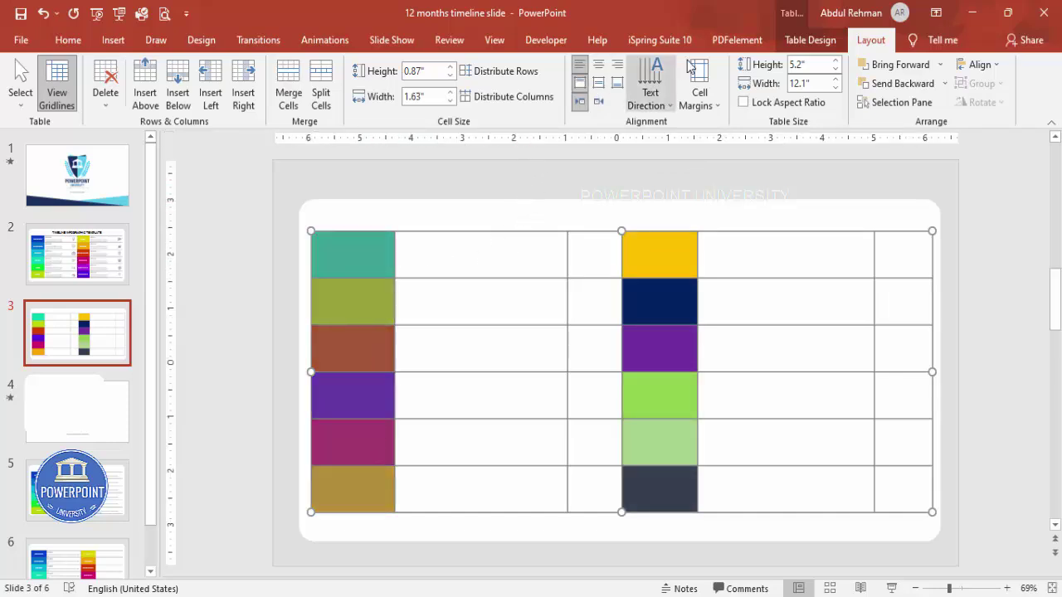
left_click(598, 64)
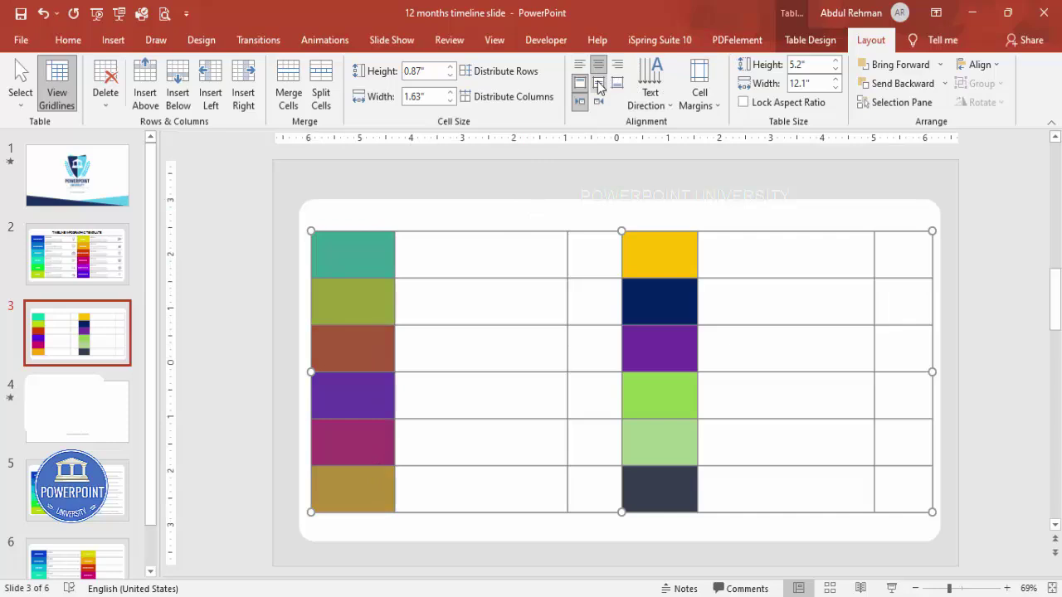
left_click(599, 83)
Set the font color to white for all cells of the fourth column and the first column
left_click_drag(654, 249, 688, 494)
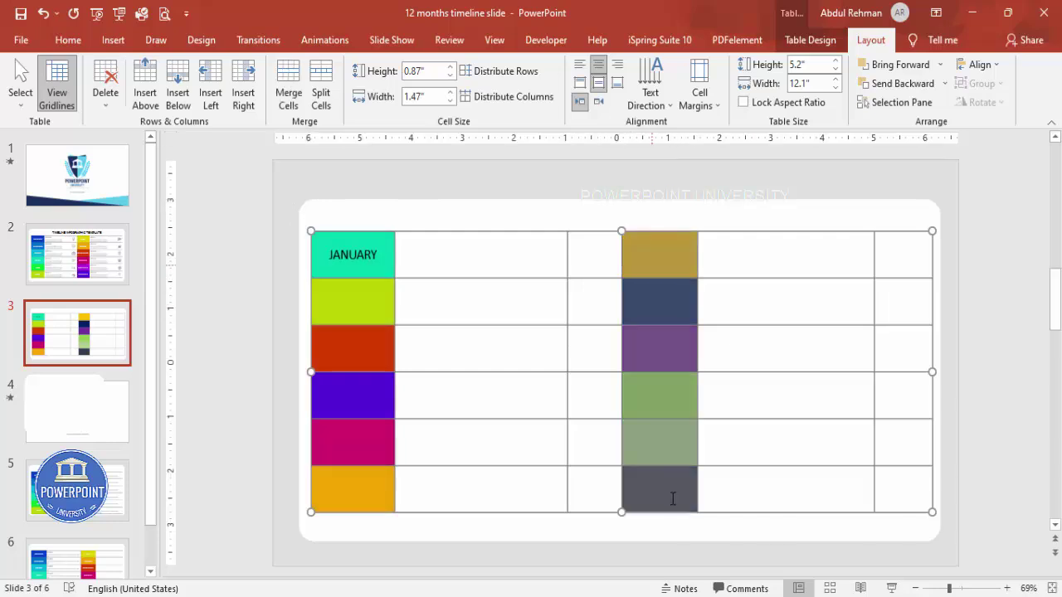
left_click(67, 40)
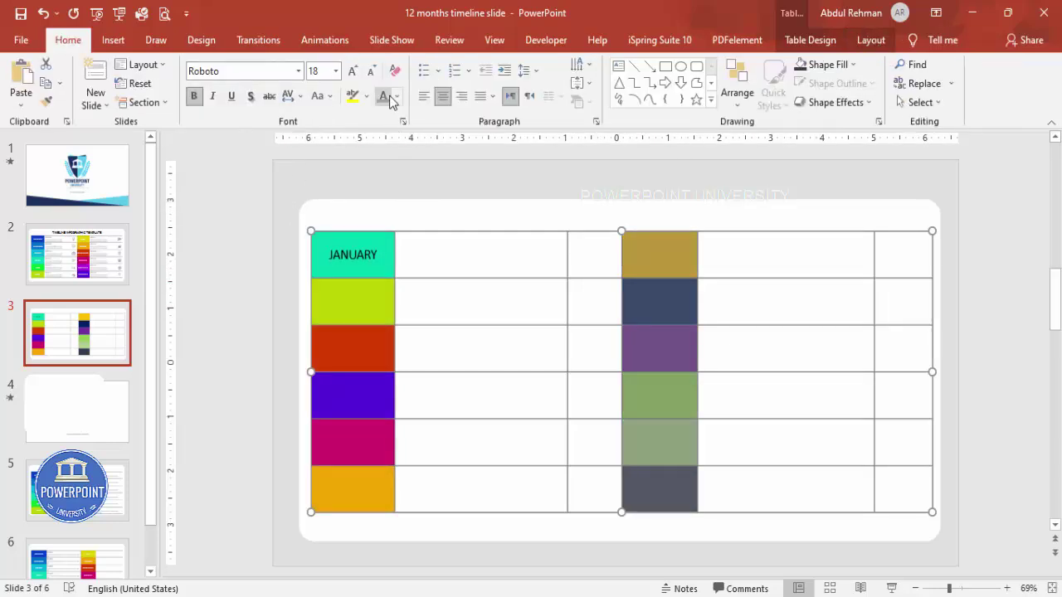
left_click(396, 96)
left_click(381, 134)
left_click_drag(356, 239, 370, 485)
left_click(384, 97)
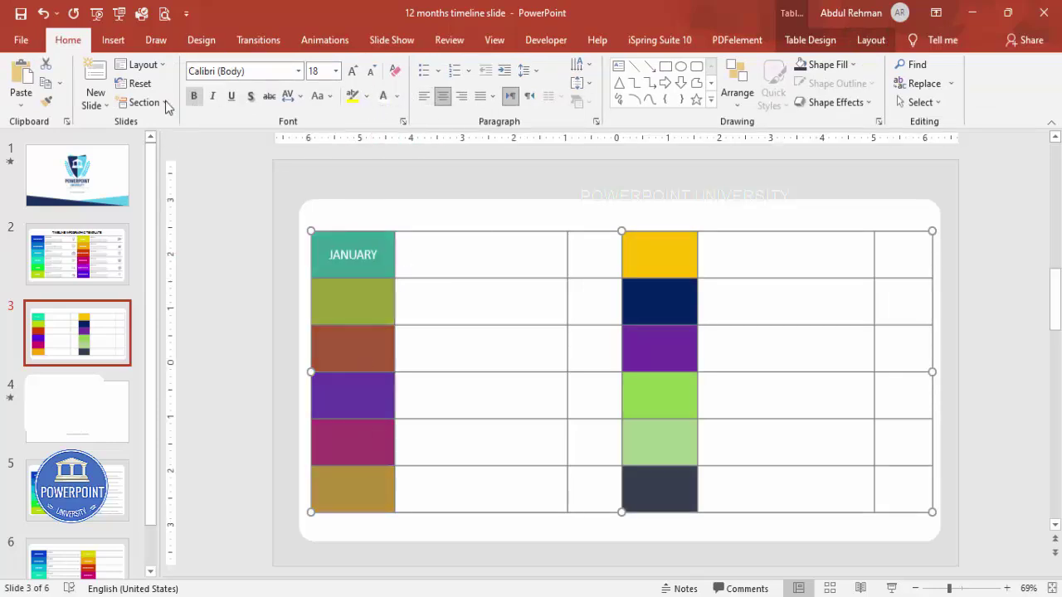
Set the font of the first column's cells to Roboto
left_click(268, 71)
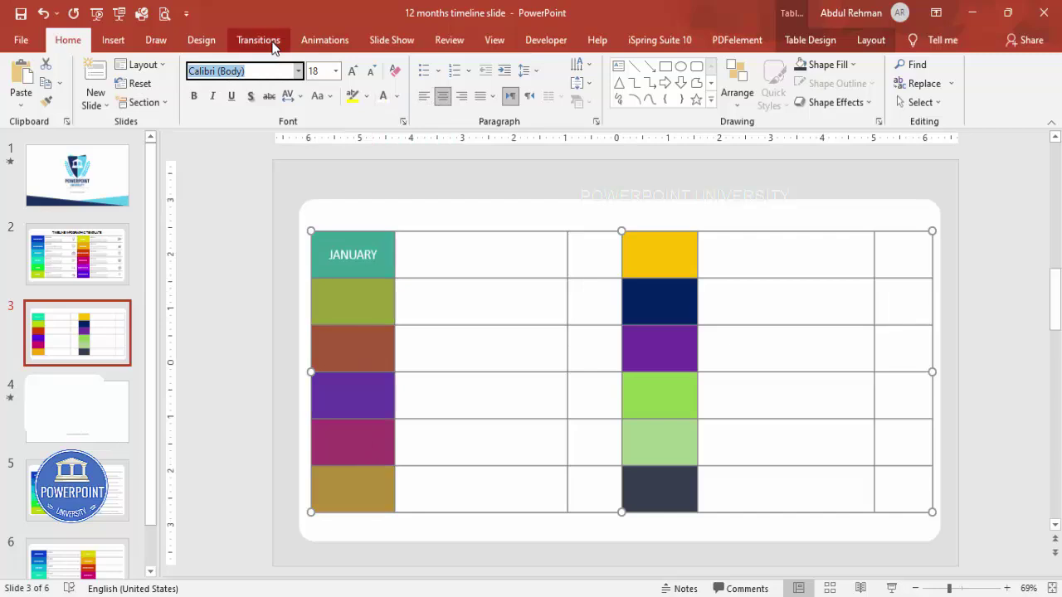
type("Roboto")
key("Return")
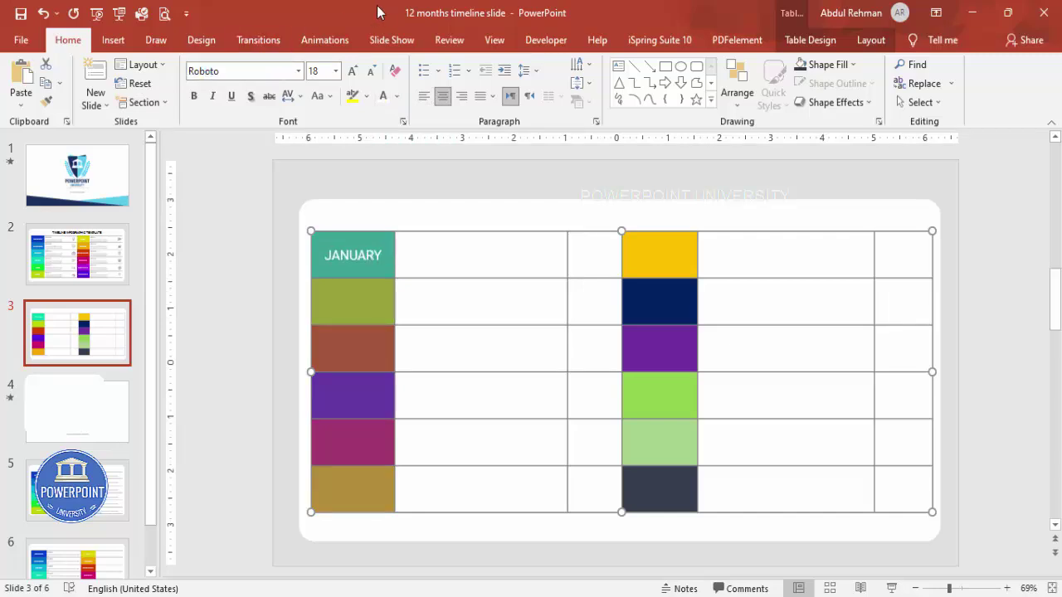
Fill the first column's remaining cells below JANUARY with FEBRUARY, MARCH, APRIL, MAY and JUNE
left_click(654, 260)
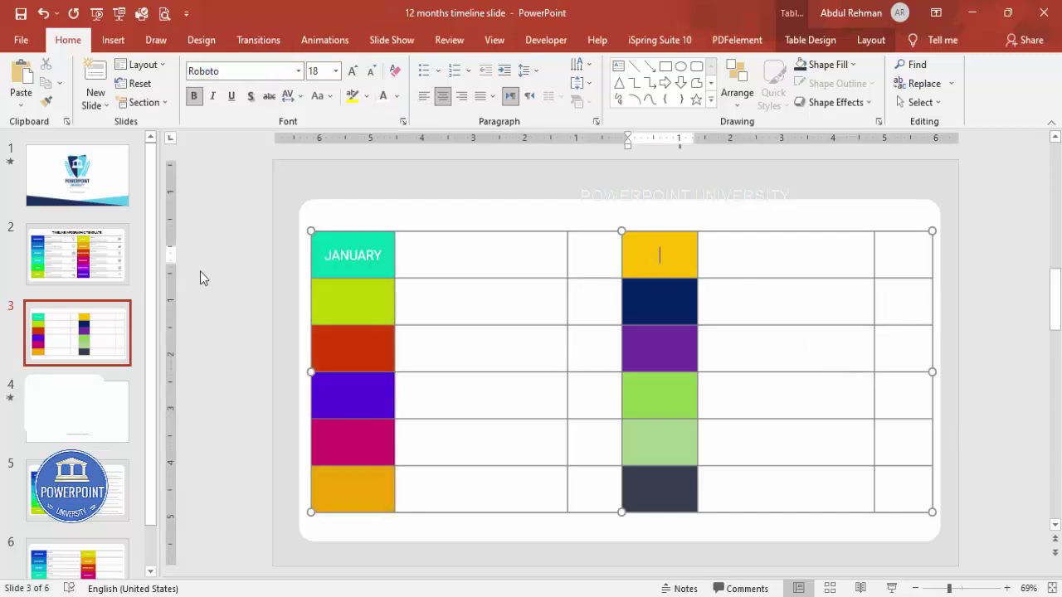
left_click(347, 307)
type("FEBRUARY")
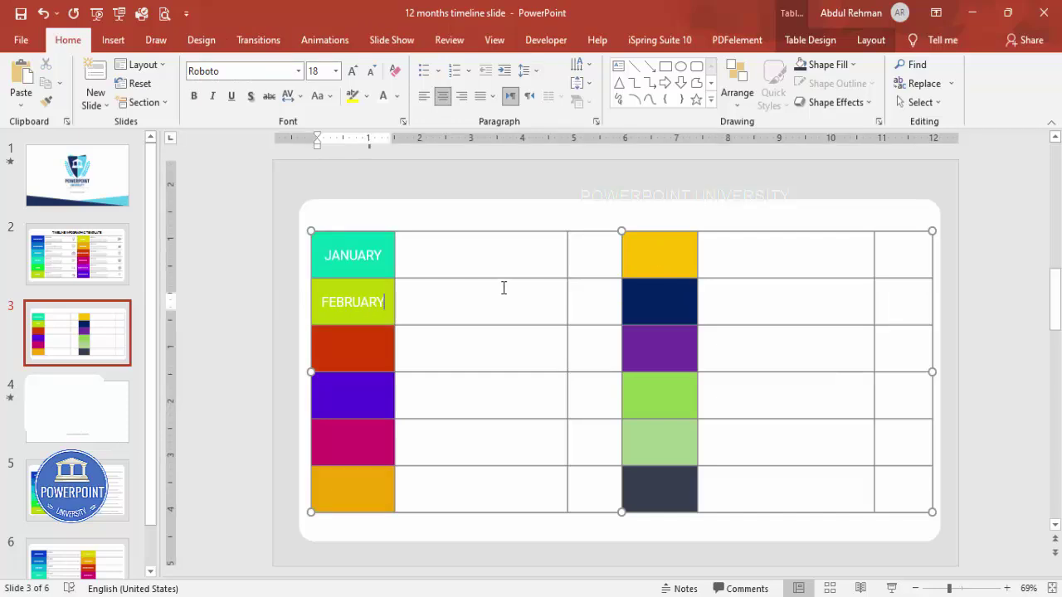
left_click(361, 365)
type("MARCH")
key("Down")
type("APRIL")
key("Down")
type("MAY")
key("Down")
type("JUNE")
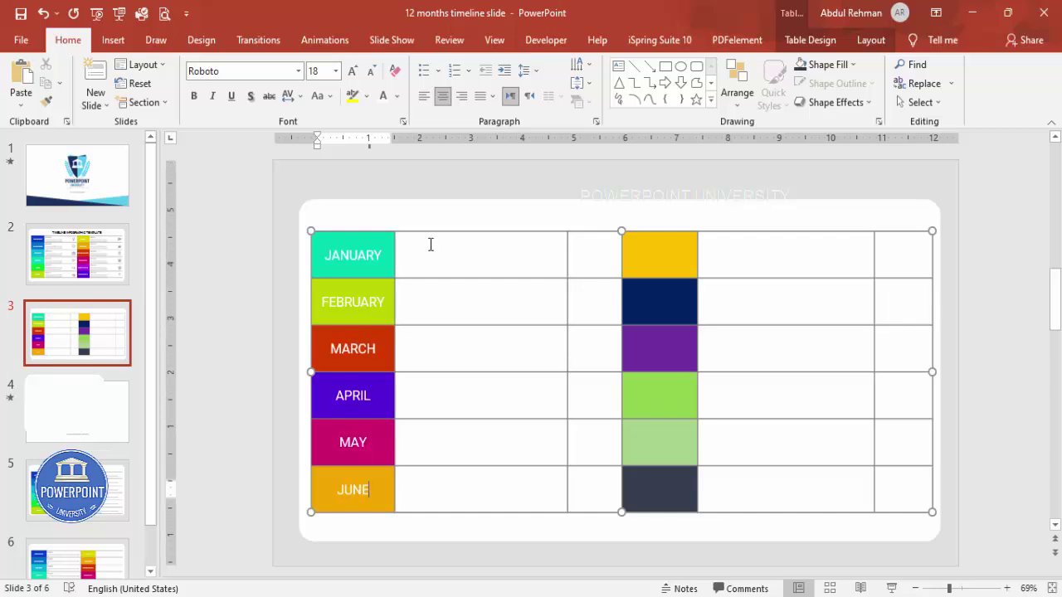
Fill the fourth column's cells from top to bottom with JULY, AUGUST, SEPTEMBER, OCTOBER, NOVEMBER and DECEMBER
left_click(673, 251)
type("JULY")
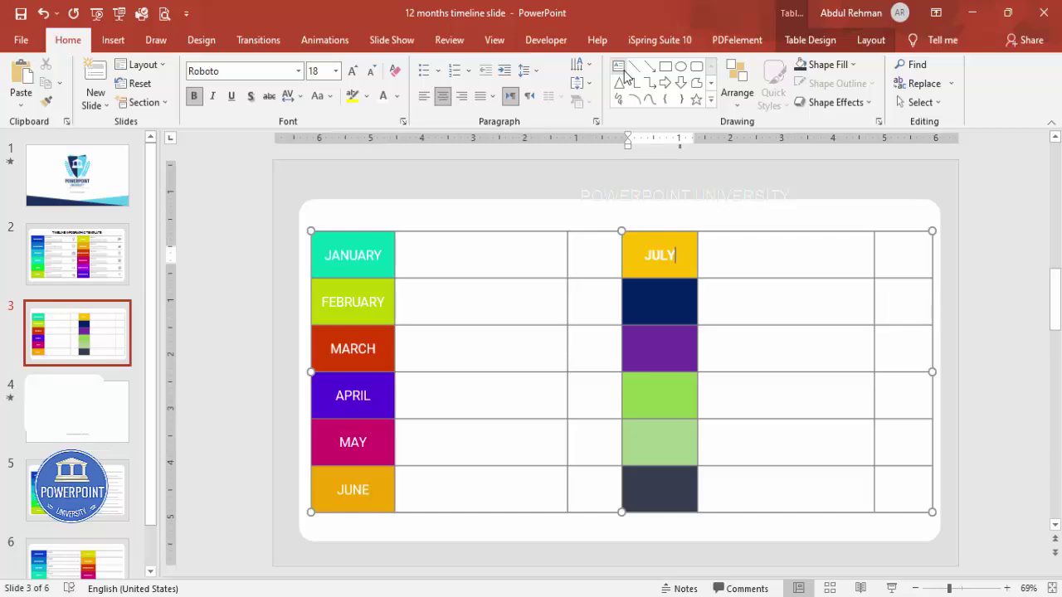
key("Down")
type("AUGUST")
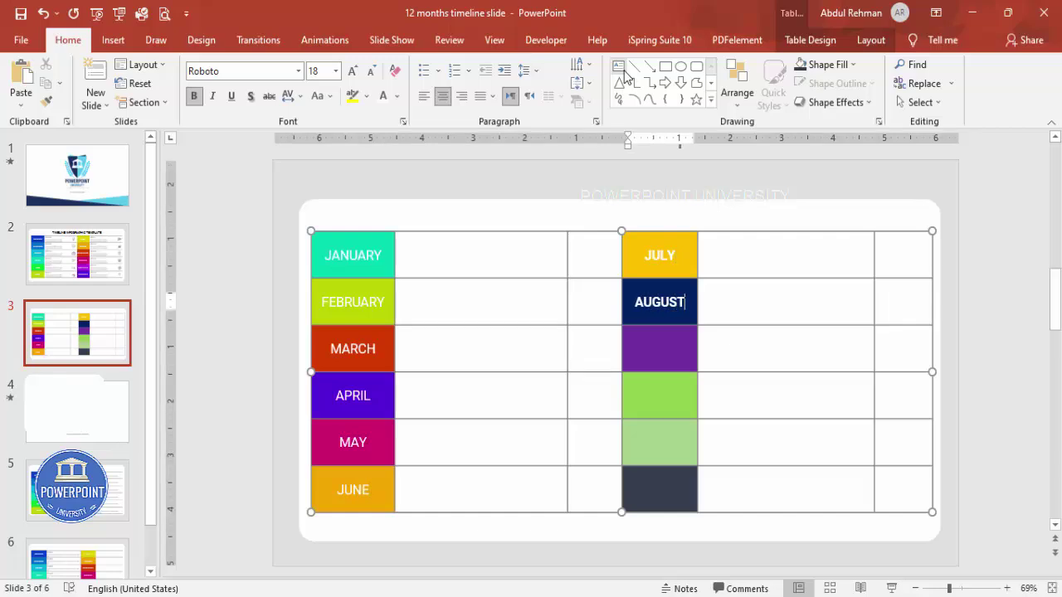
key("Down")
type("SEPTEMBER")
key("Down")
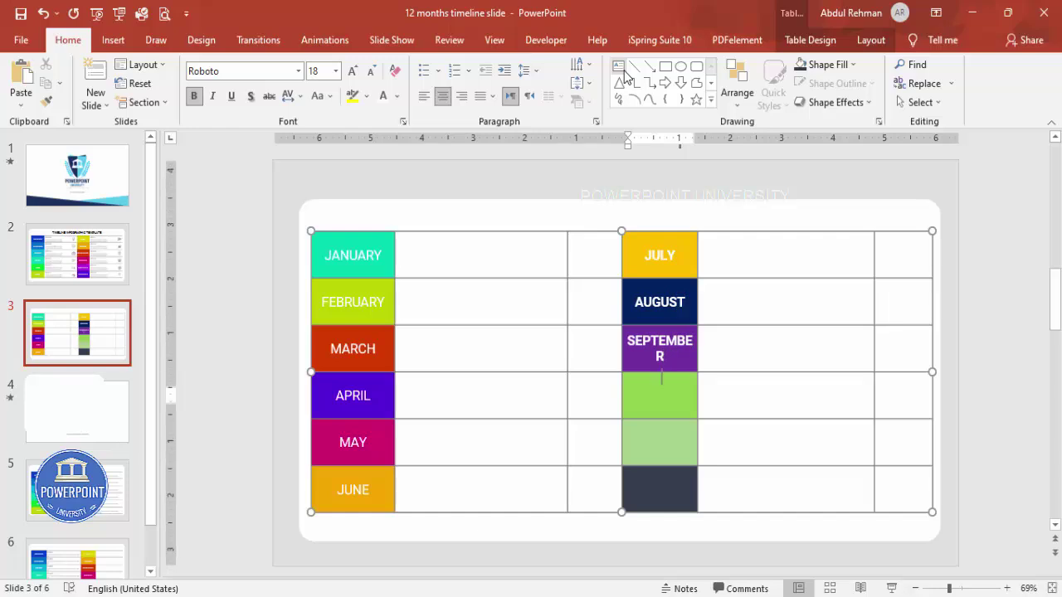
type("OCTOBER")
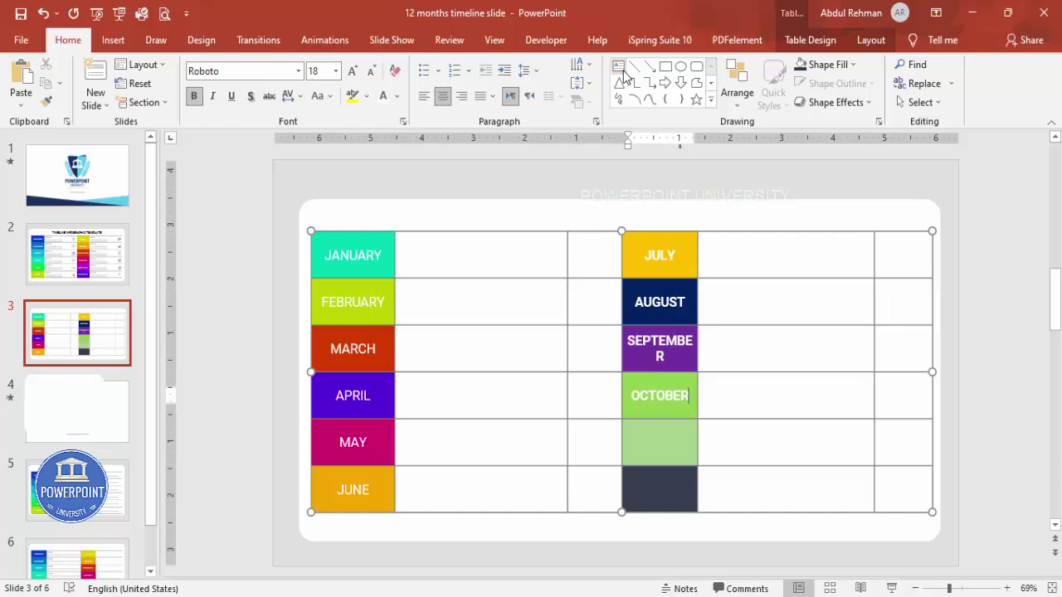
key("Down")
type("NOVEMBER")
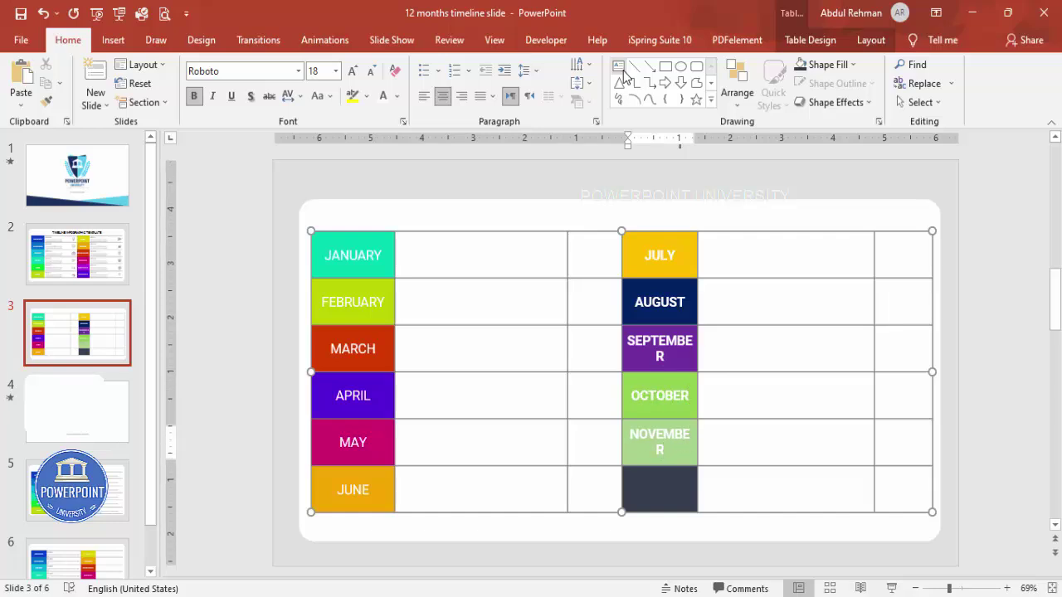
key("Down")
type("DECEMBER")
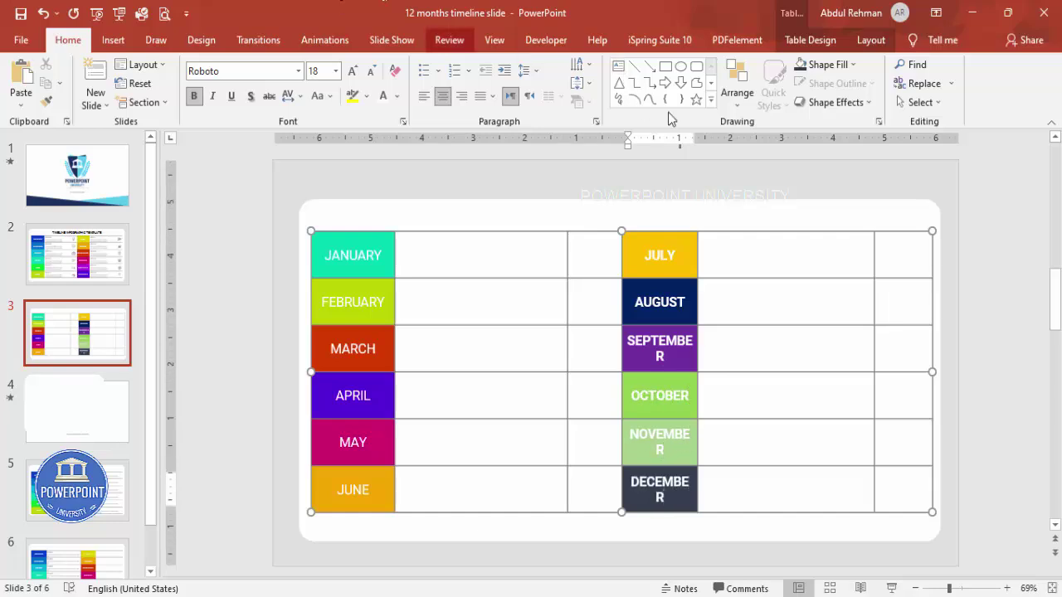
Widen the fourth column slightly on both sides so each month name fits on one line
left_click(738, 290)
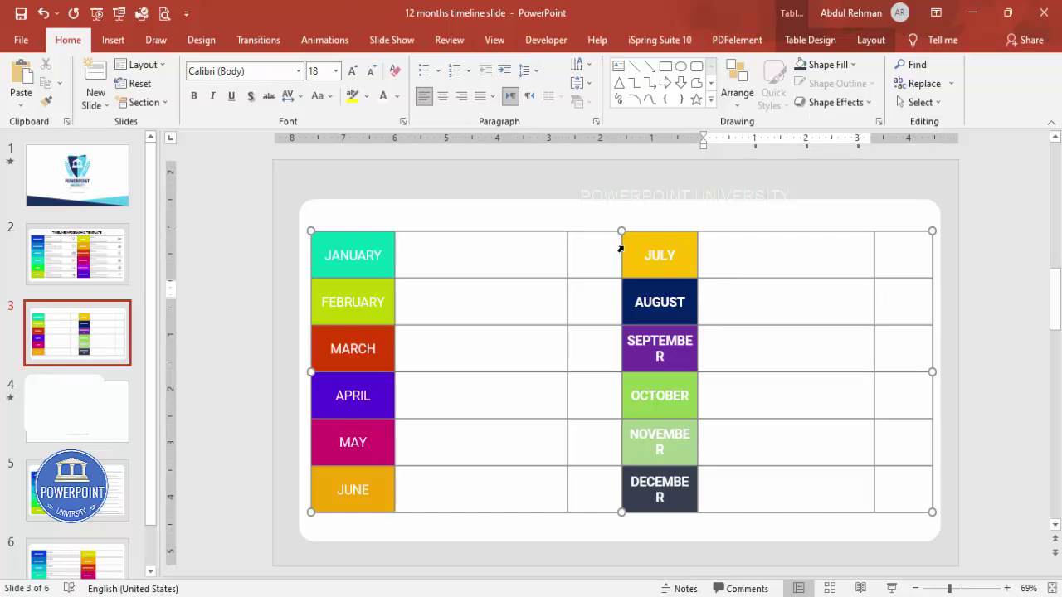
left_click_drag(617, 247, 613, 248)
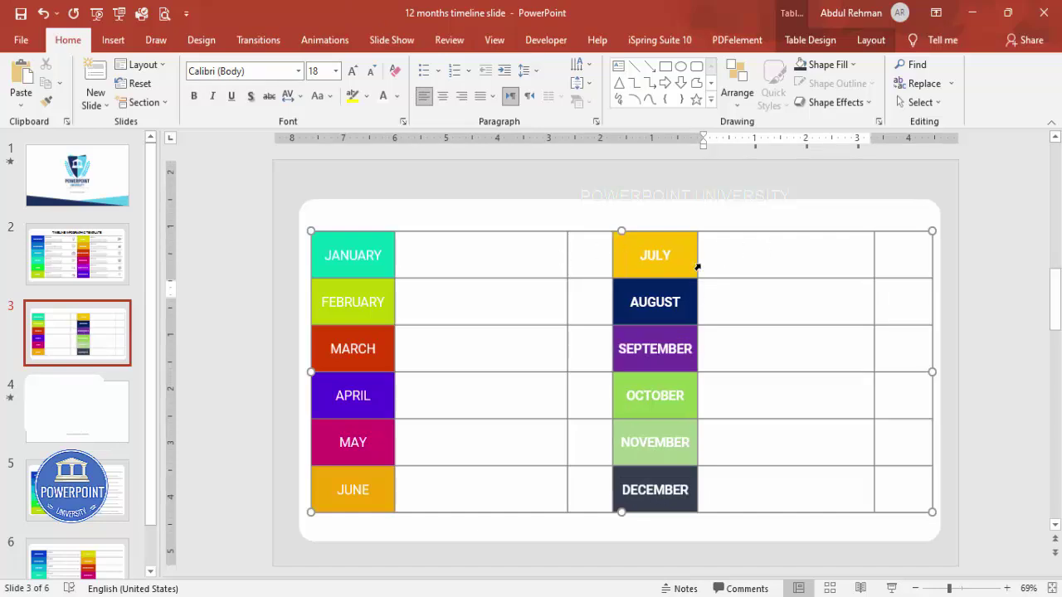
left_click_drag(697, 258, 702, 256)
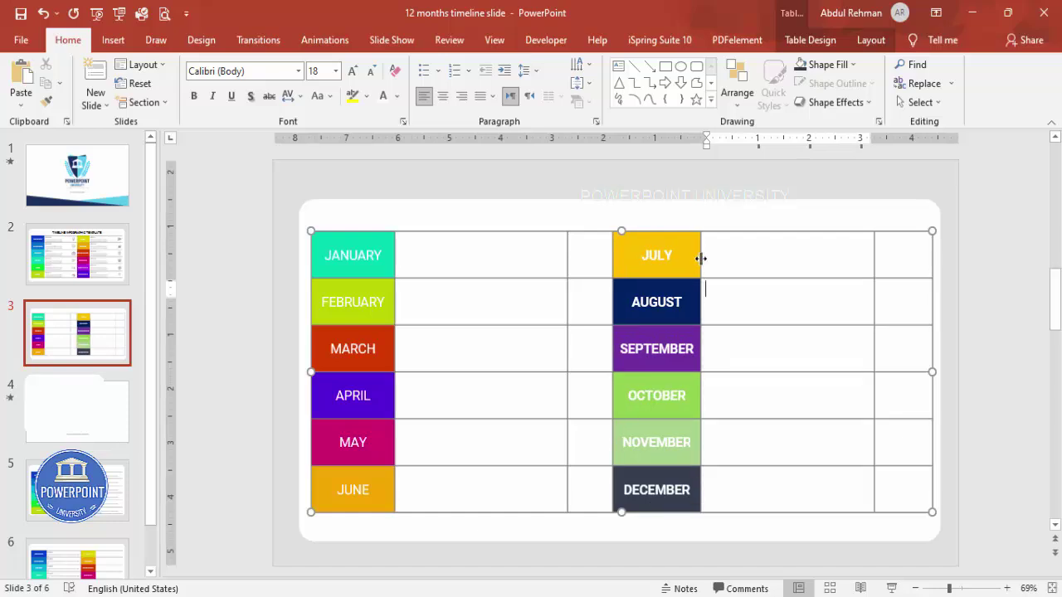
left_click(558, 216)
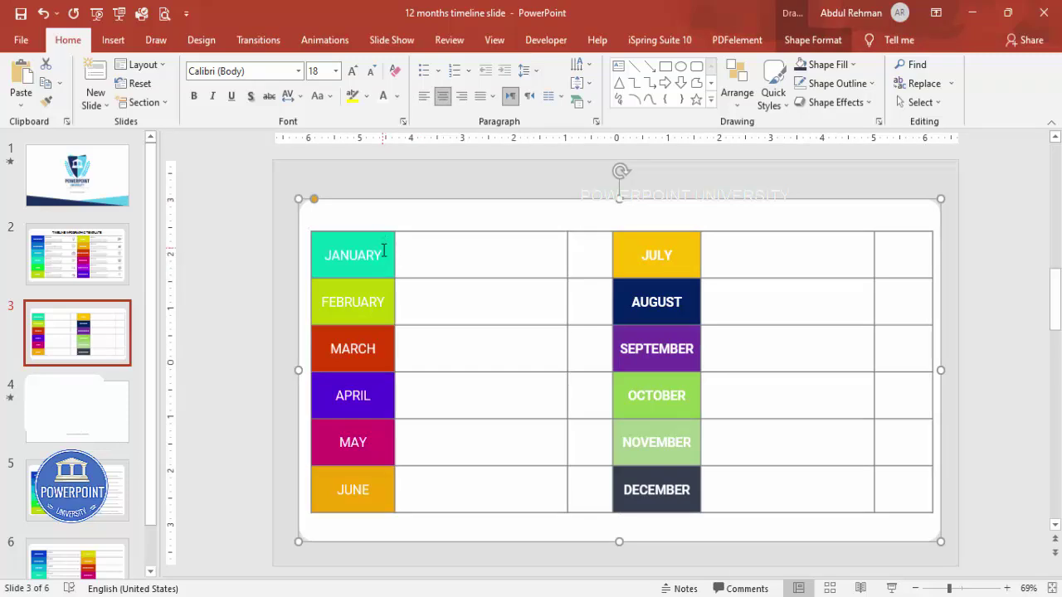
Enter "STEP 01" in the cell beside JANUARY, with "Add your detail text here" on a second line
left_click(467, 259)
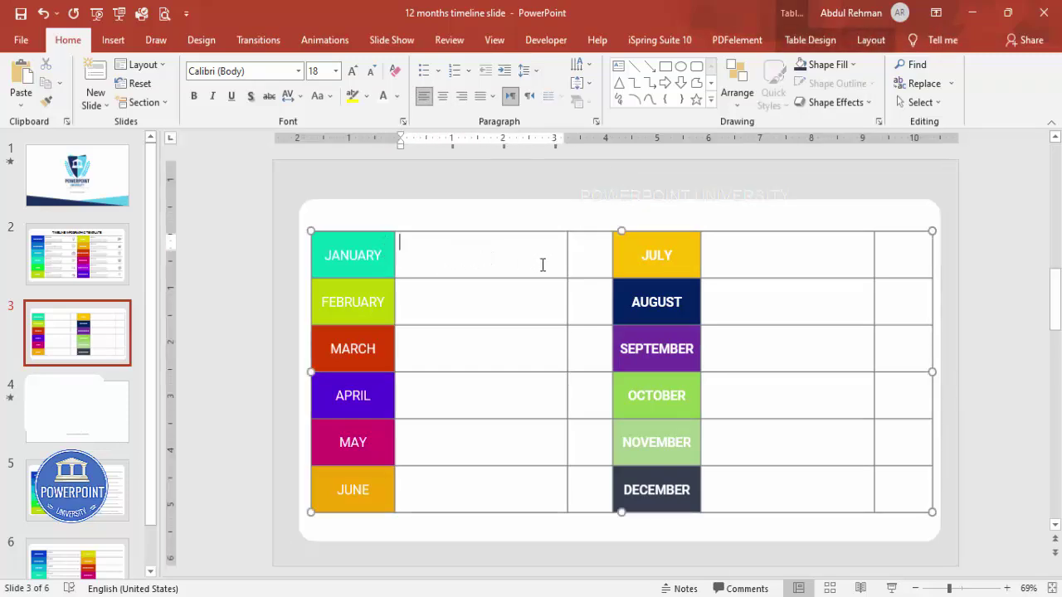
type("stpe")
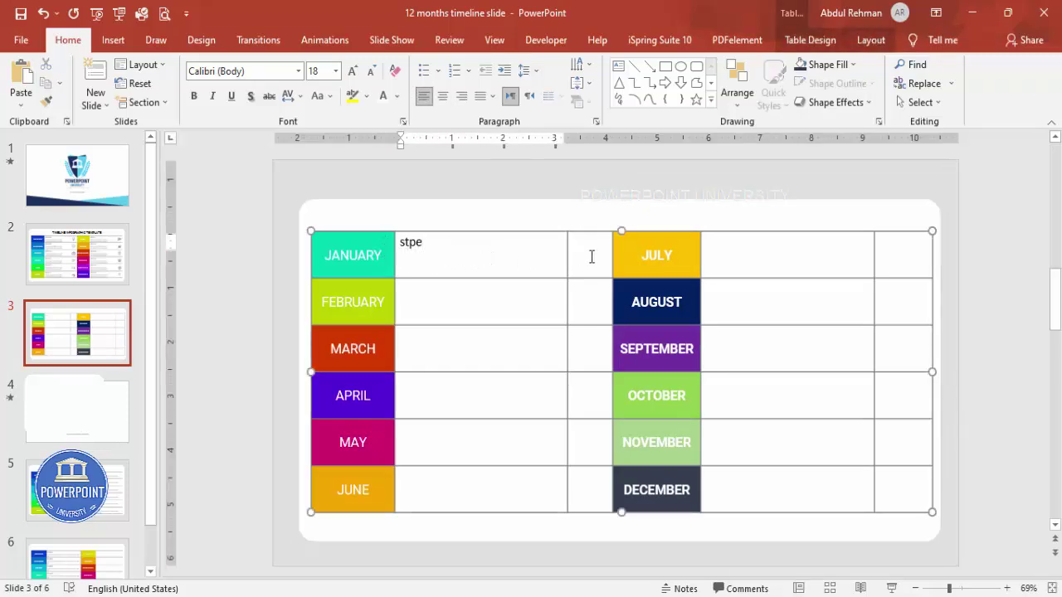
key("BackSpace")
key("BackSpace")
key("BackSpace")
type("STEP 01")
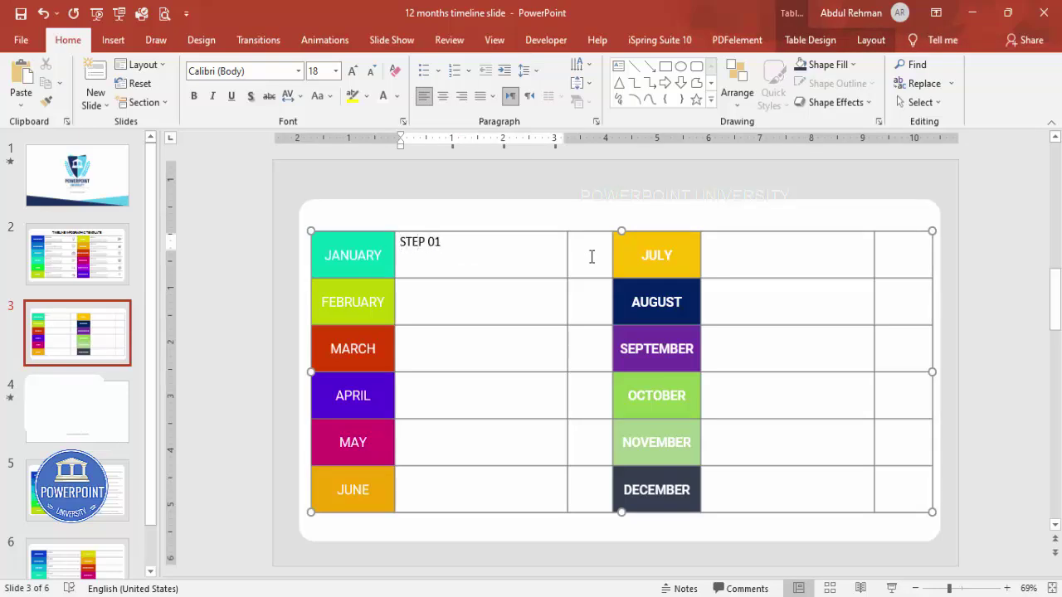
key("Return")
type("Add your detail text here")
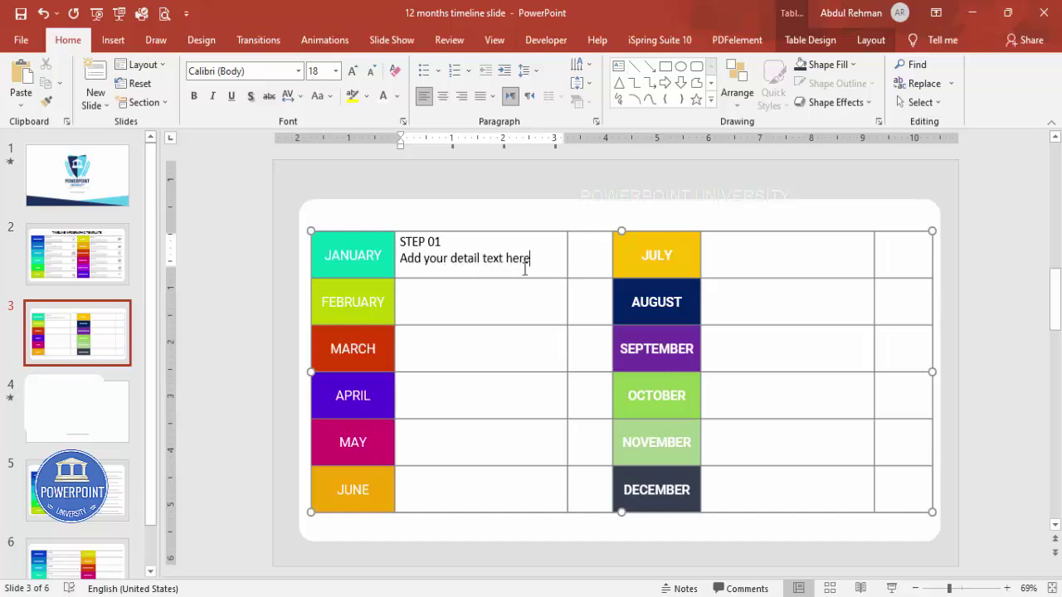
Set both text lines in the cell beside JANUARY to Roboto and make the "STEP 01" line bold
left_click_drag(373, 243, 467, 220)
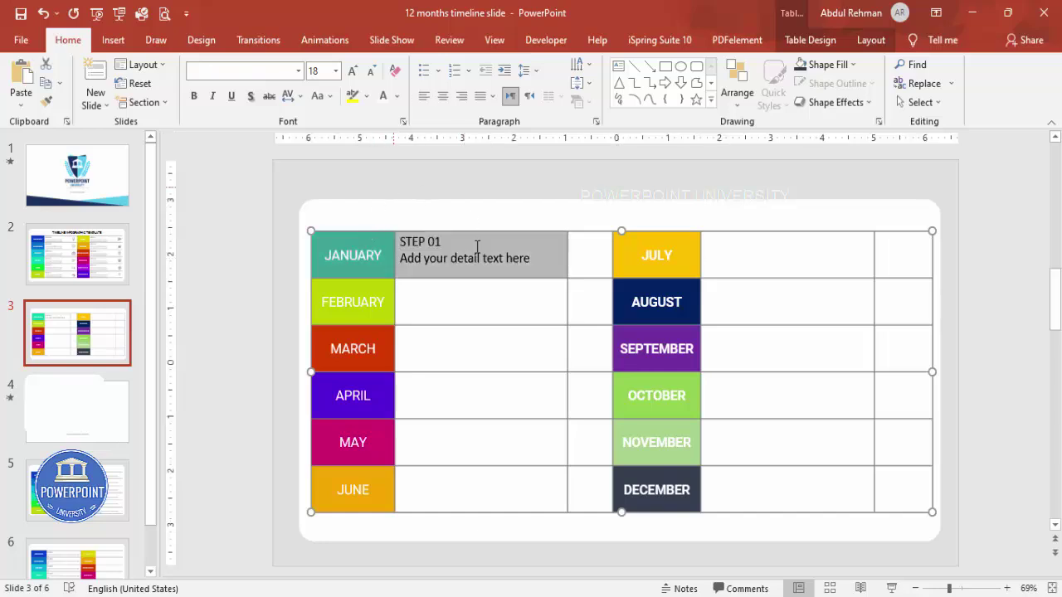
left_click_drag(537, 260, 397, 247)
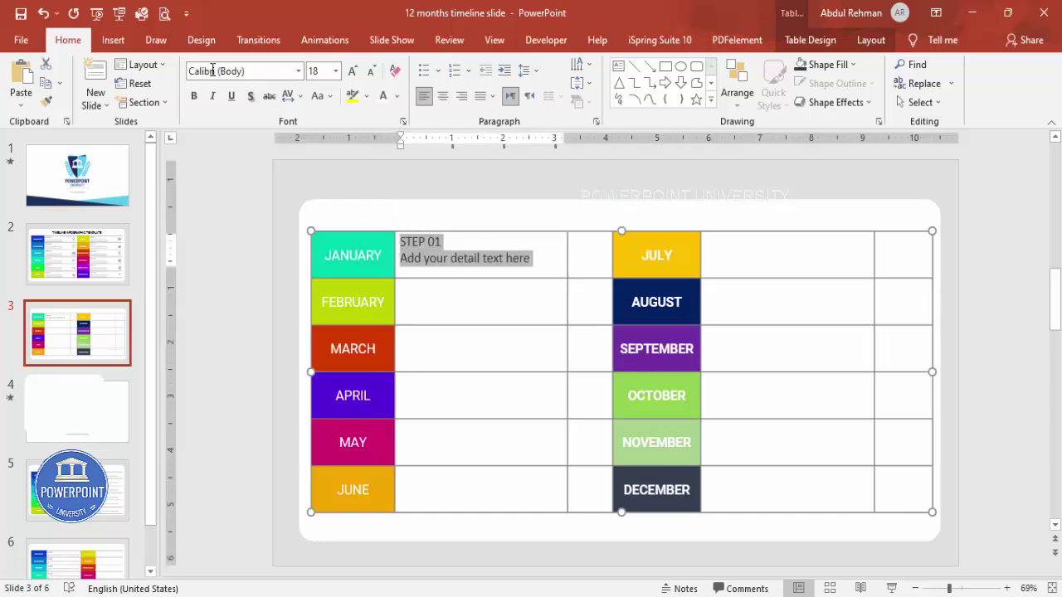
left_click(261, 71)
type("Robot")
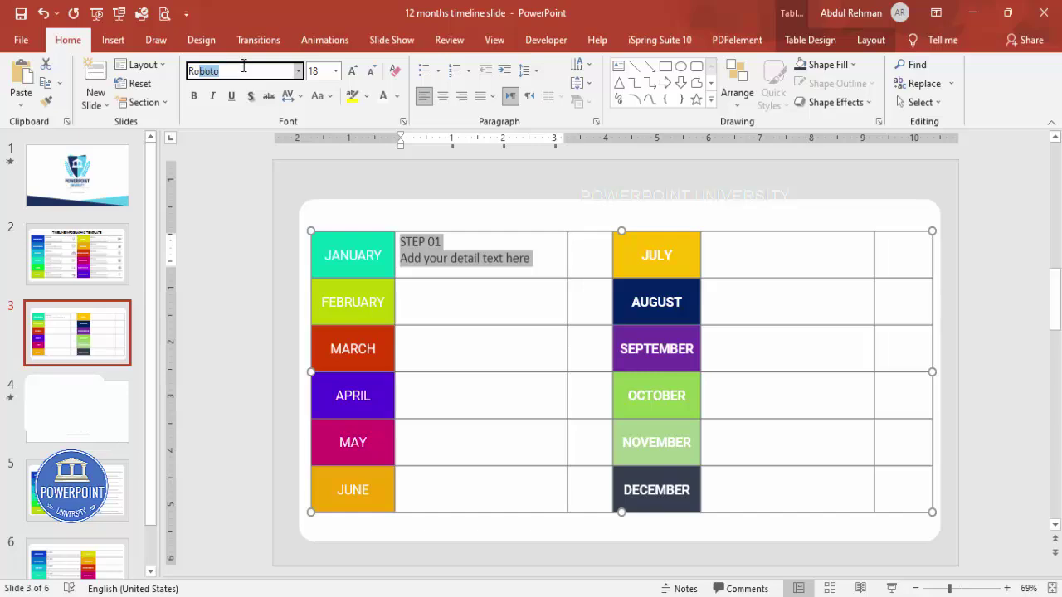
type("o")
key("Return")
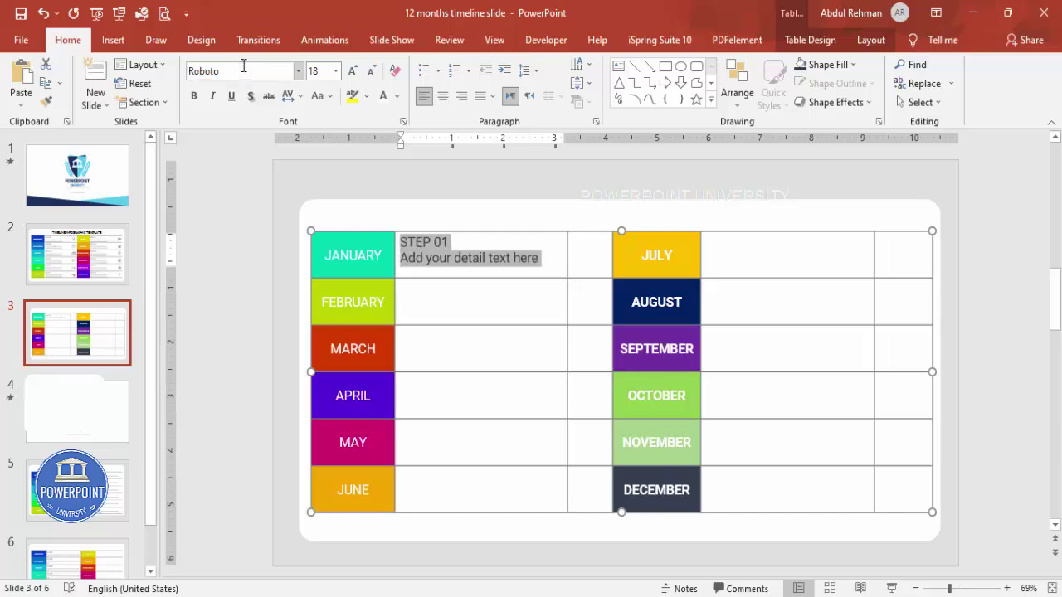
left_click_drag(459, 242, 402, 242)
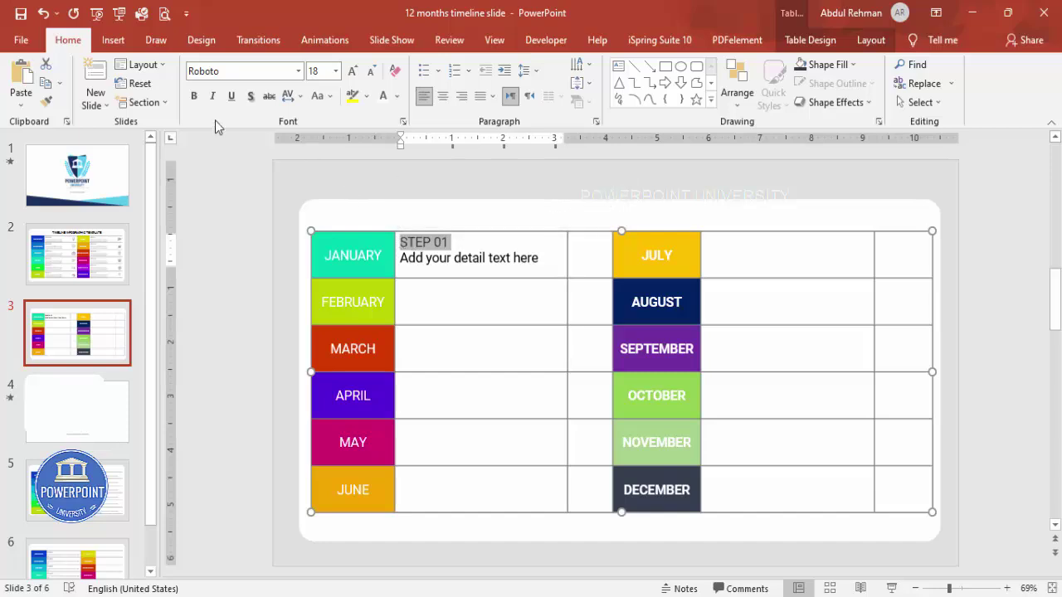
left_click(194, 97)
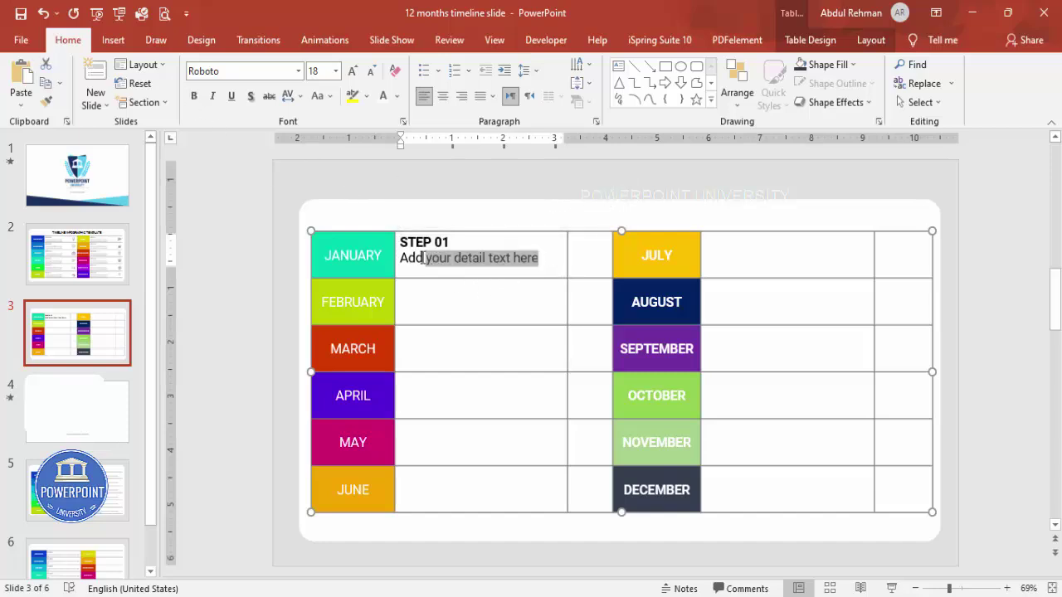